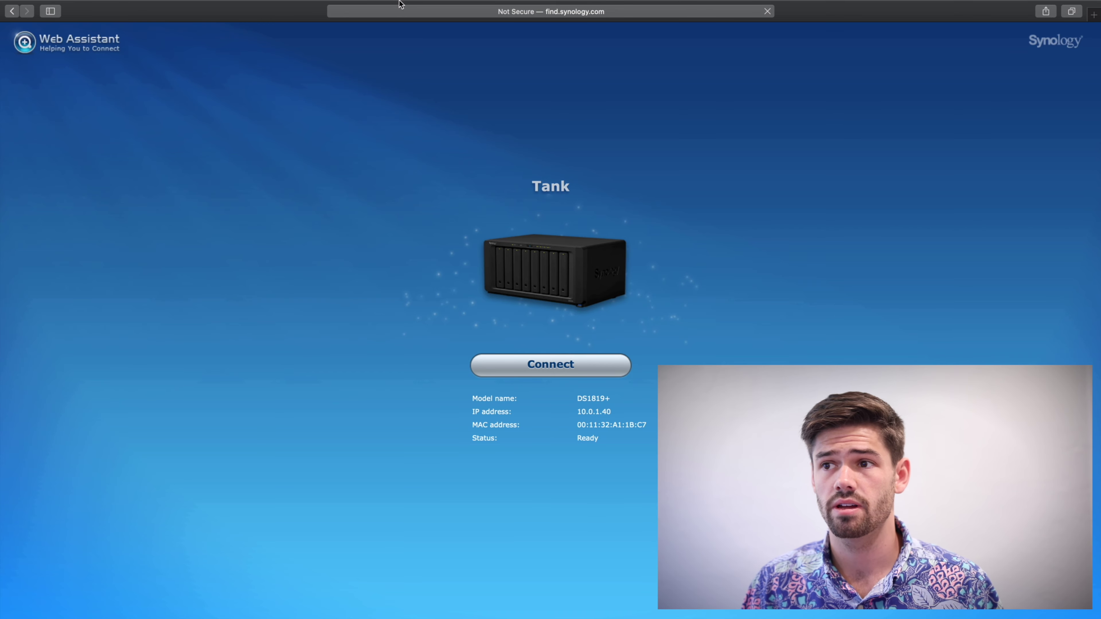
# Reload find.synology.com to search the network again for the uninstalled DS718+
pyautogui.click(511, 16)
pyautogui.write('find')
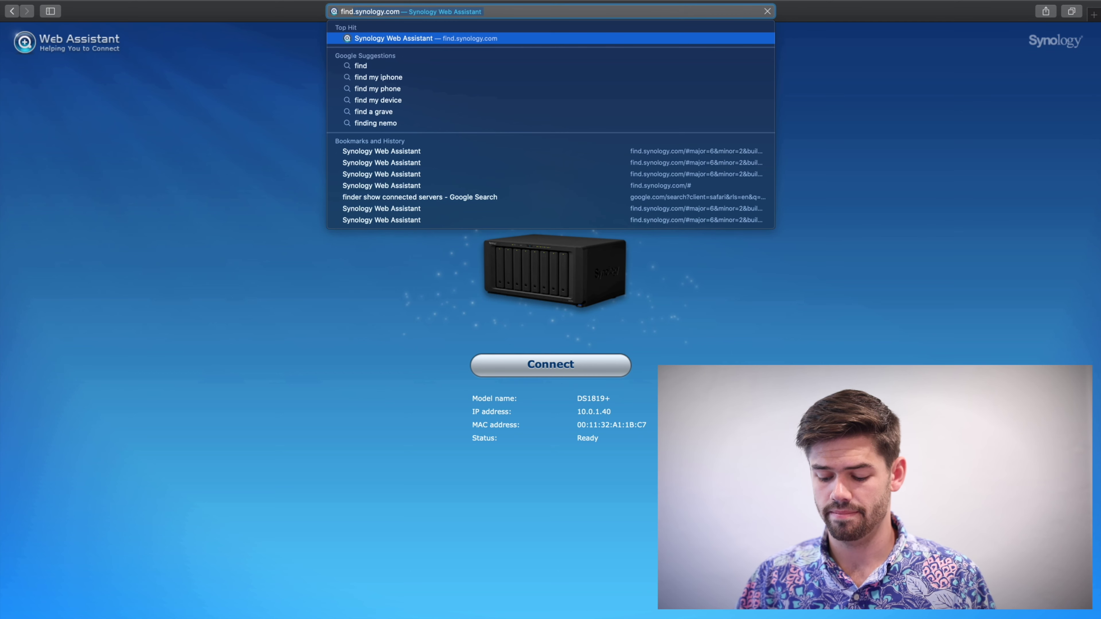
pyautogui.press('Return')
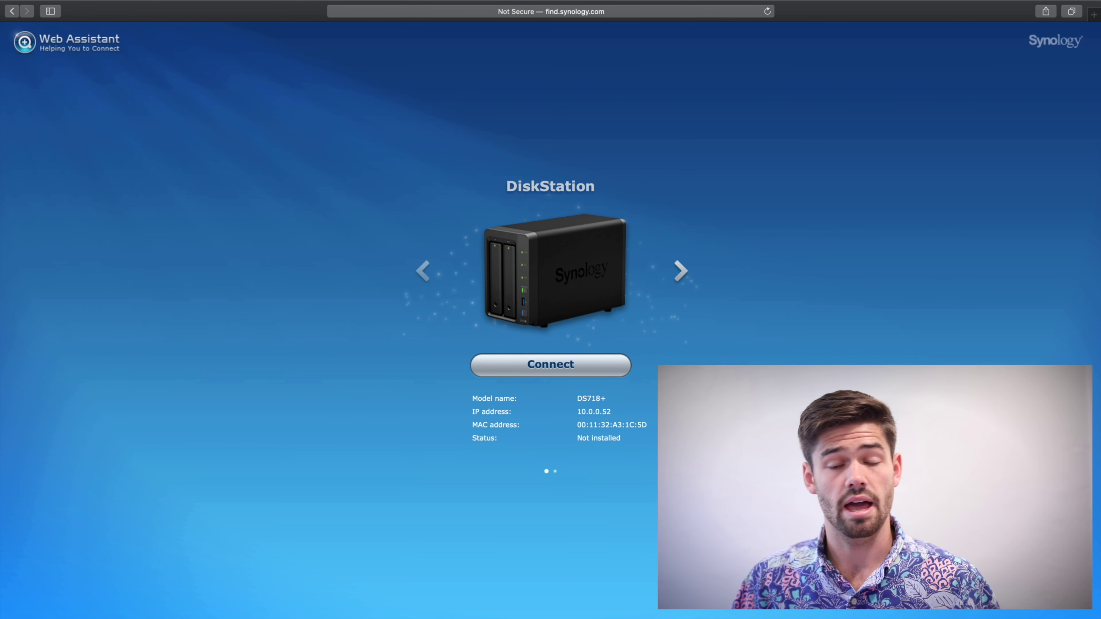
# Connect to the DS718+, accept the EULA, and start installing the latest DSM
pyautogui.click(569, 369)
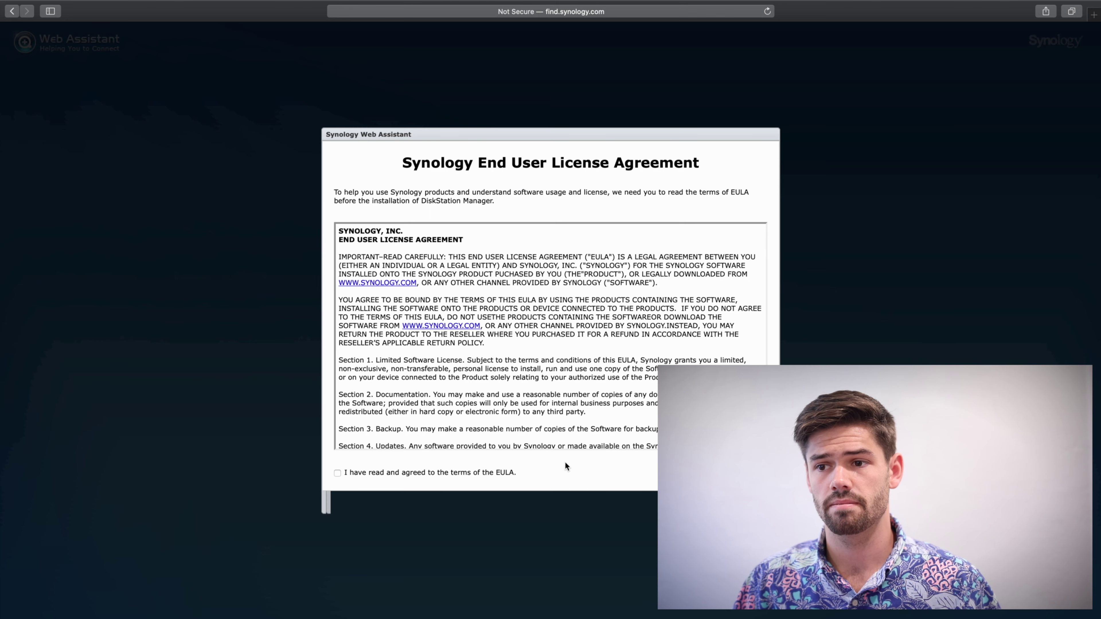
pyautogui.click(468, 473)
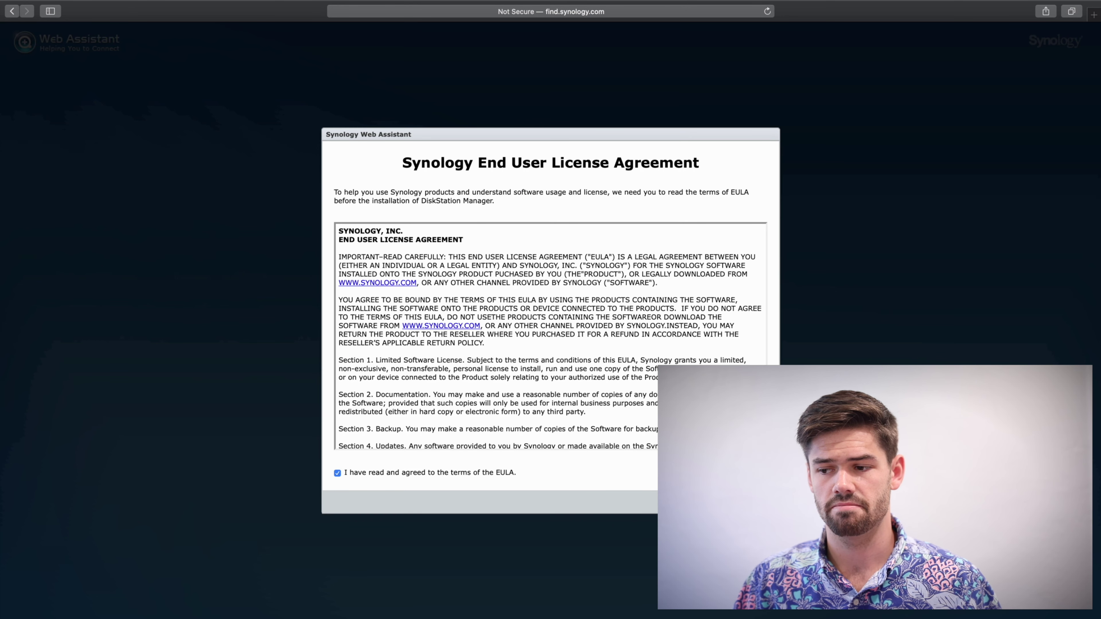
pyautogui.click(744, 501)
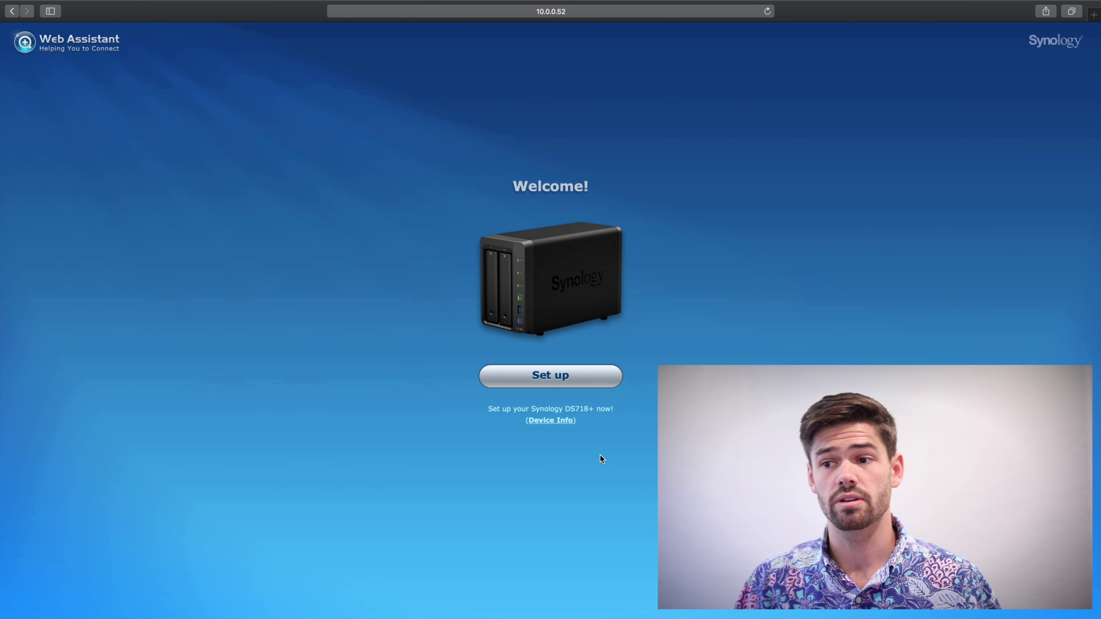
pyautogui.click(583, 381)
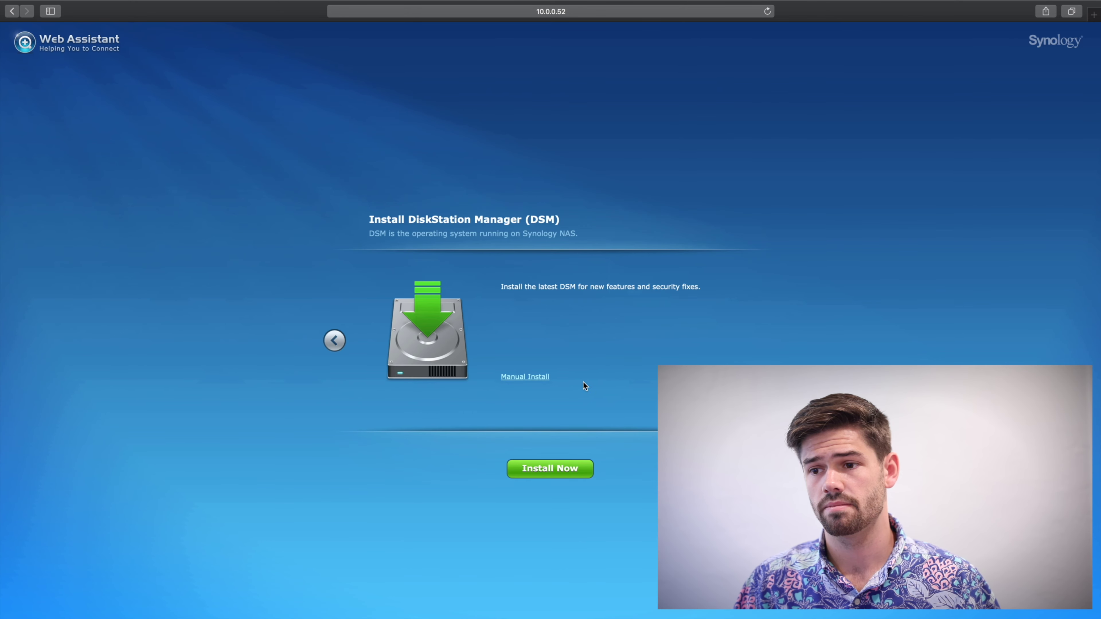
pyautogui.click(553, 472)
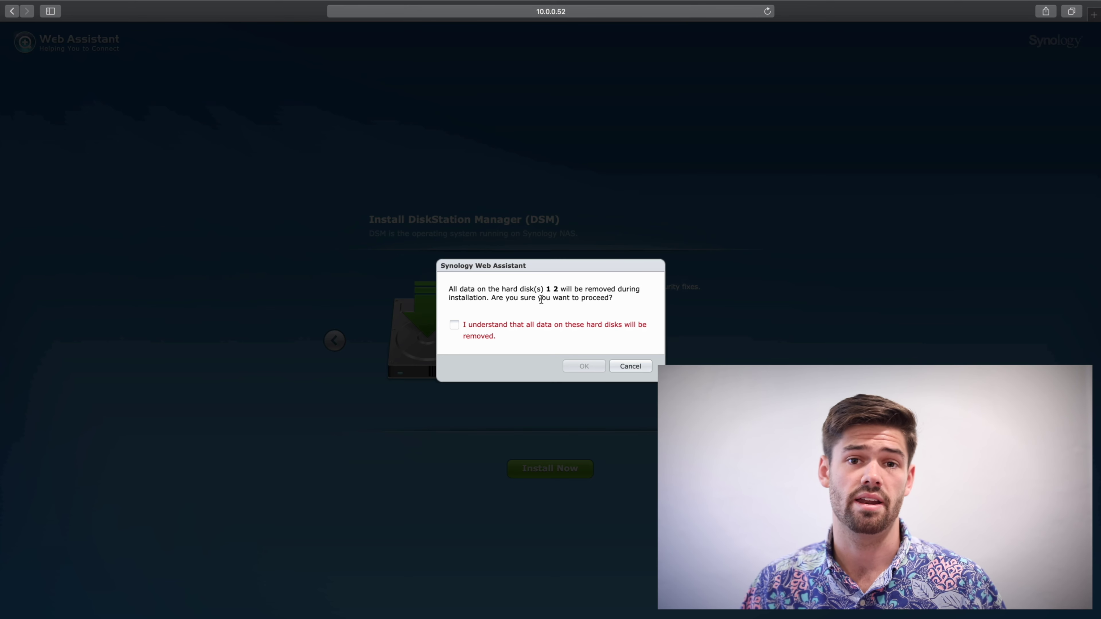
# Acknowledge that all data on disks 1 and 2 will be erased and let DSM install
pyautogui.click(460, 322)
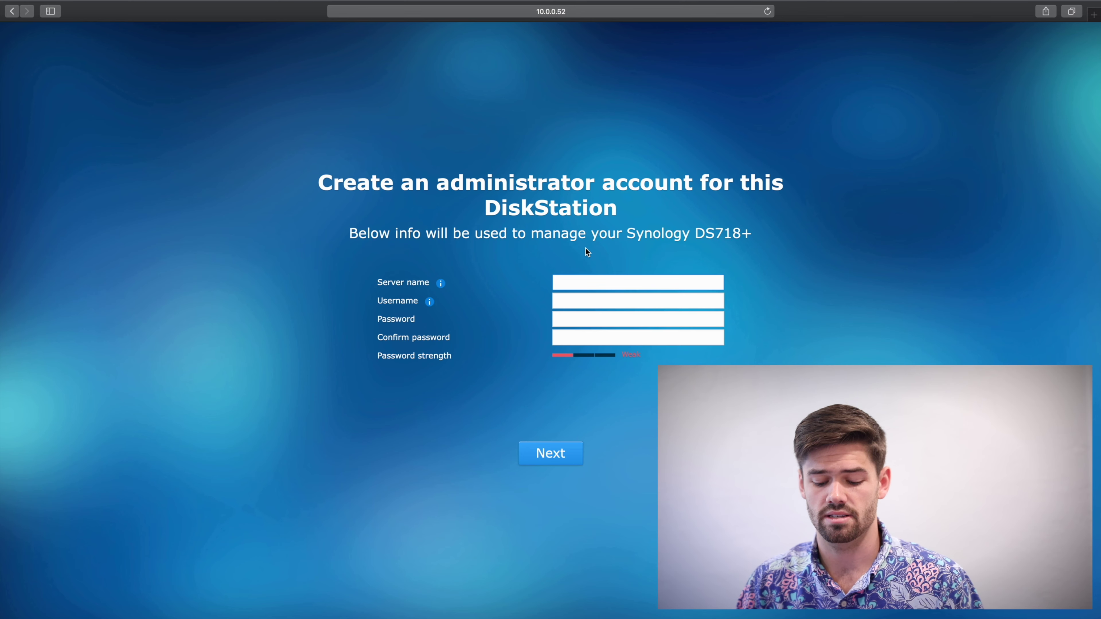
# Enter server name Tod, an admin username and password (declining Safari's suggestion), and submit
pyautogui.write('Tod')
pyautogui.press('Tab')
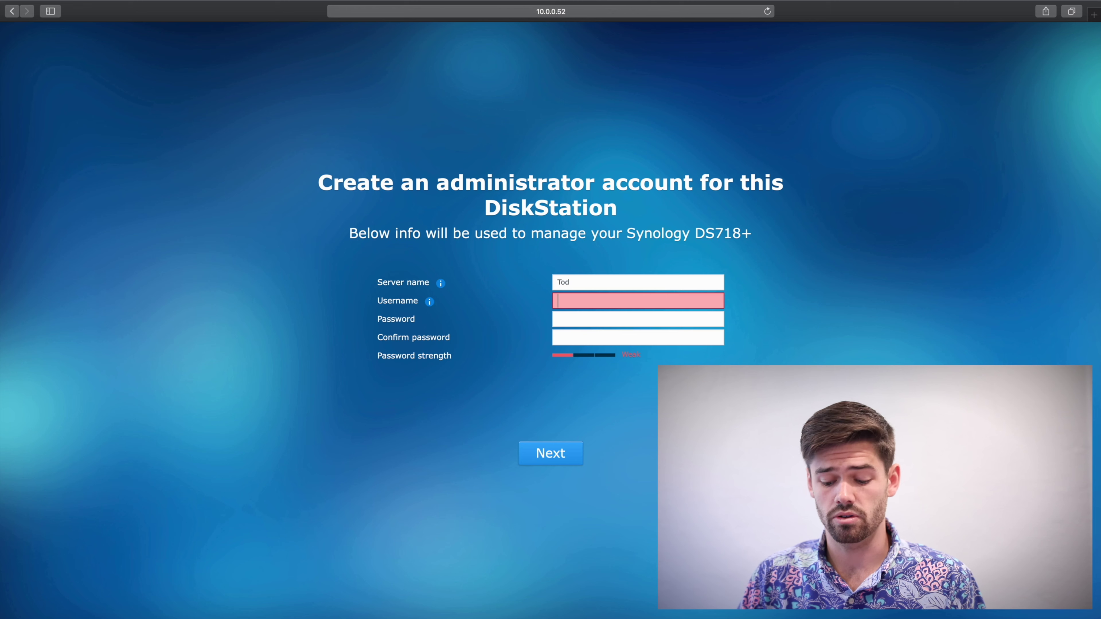
pyautogui.write('will')
pyautogui.press('BackSpace')
pyautogui.press('BackSpace')
pyautogui.press('BackSpace')
pyautogui.write('i')
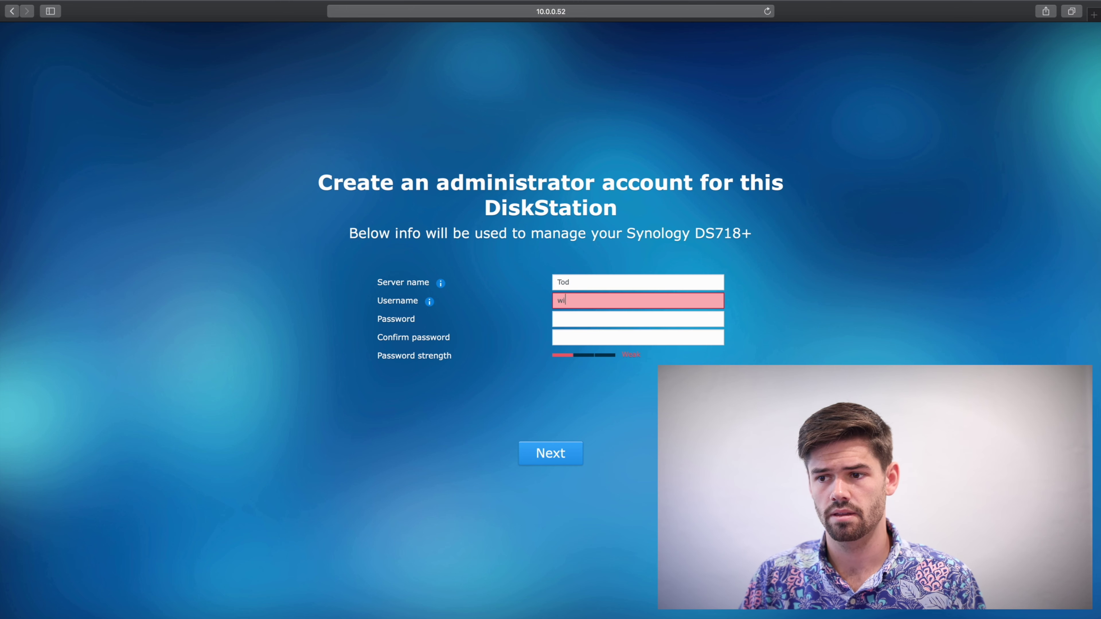
pyautogui.write('ll')
pyautogui.press('Tab')
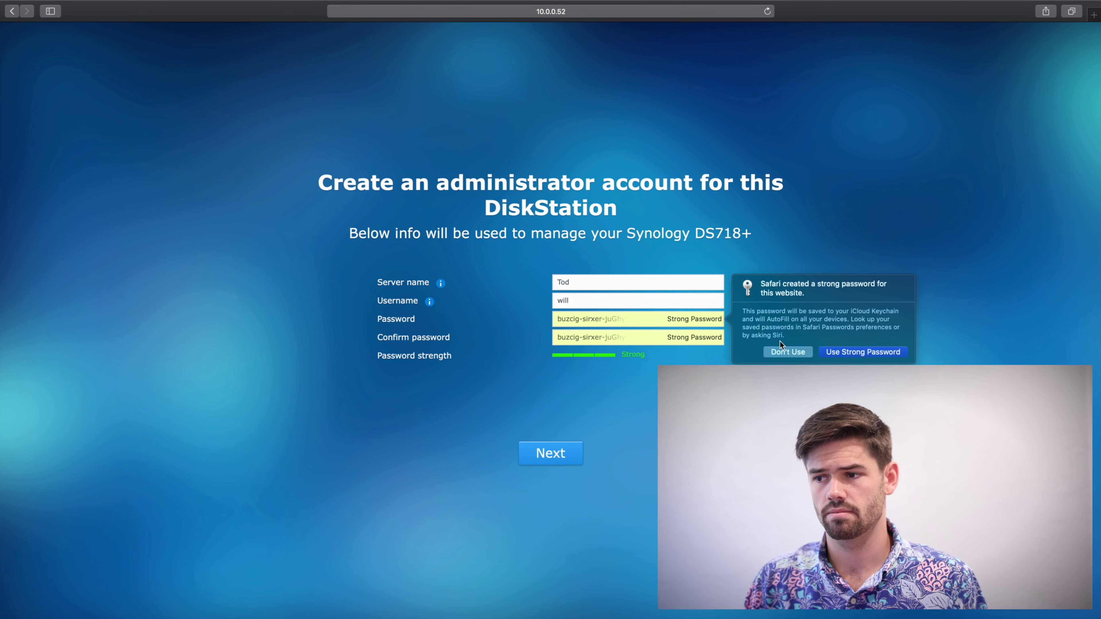
pyautogui.click(787, 351)
pyautogui.write('********')
pyautogui.press('Tab')
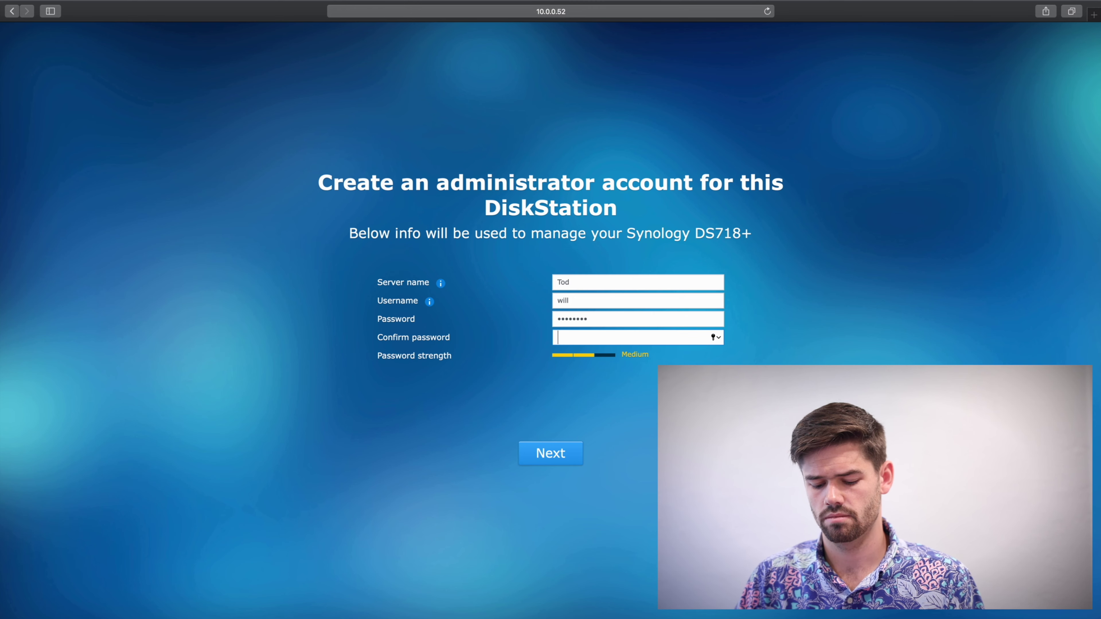
pyautogui.write('********')
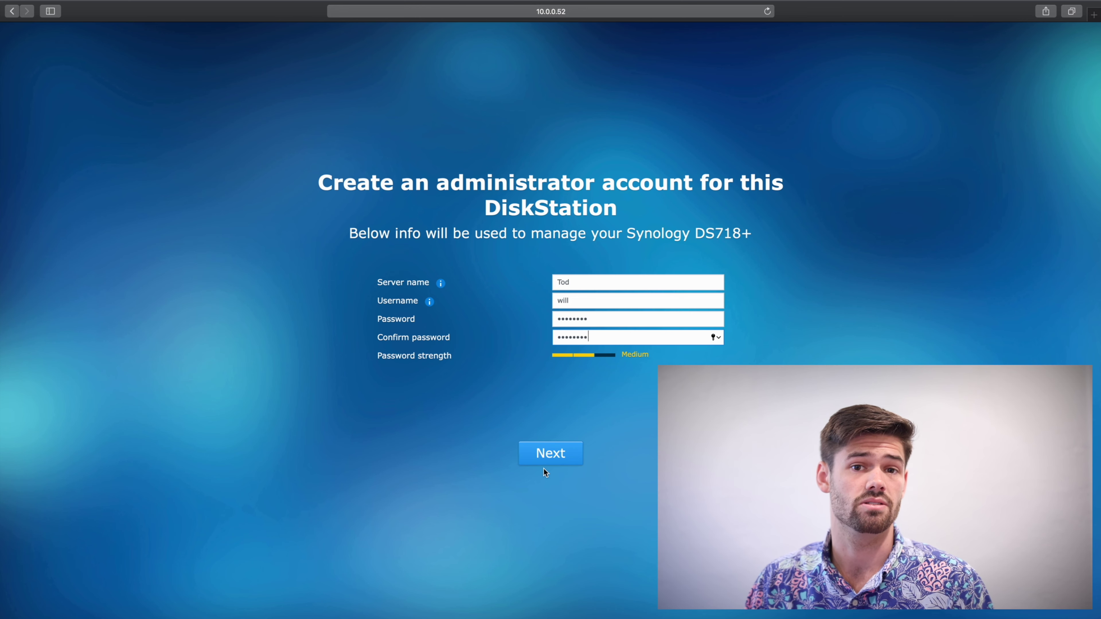
pyautogui.click(552, 458)
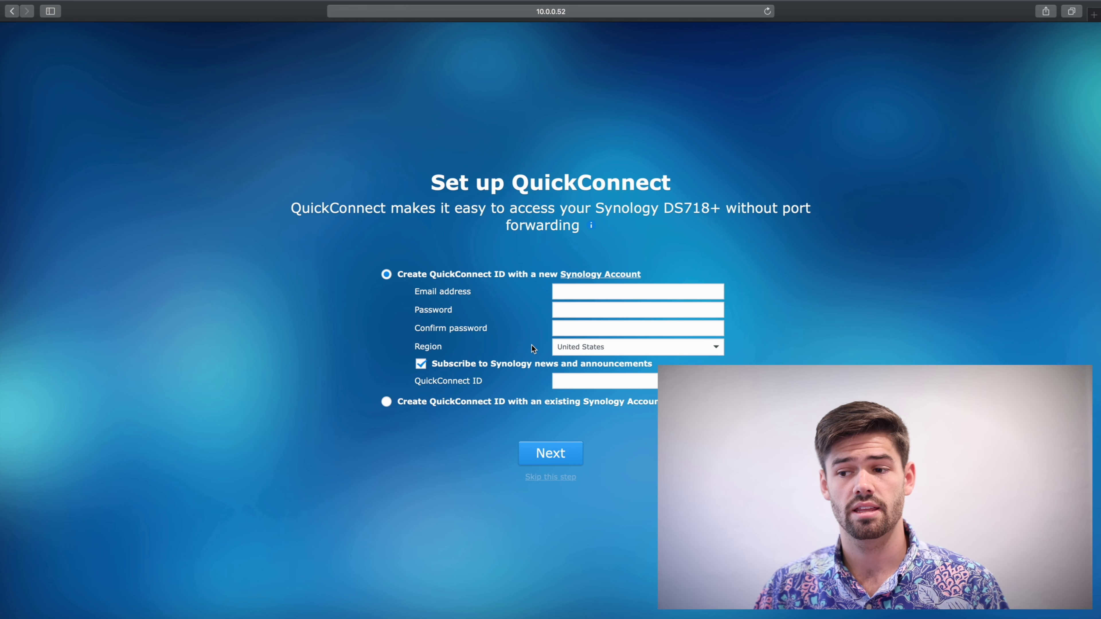
# Create the QuickConnect ID with an existing Synology Account and accept the assigned address
pyautogui.click(385, 402)
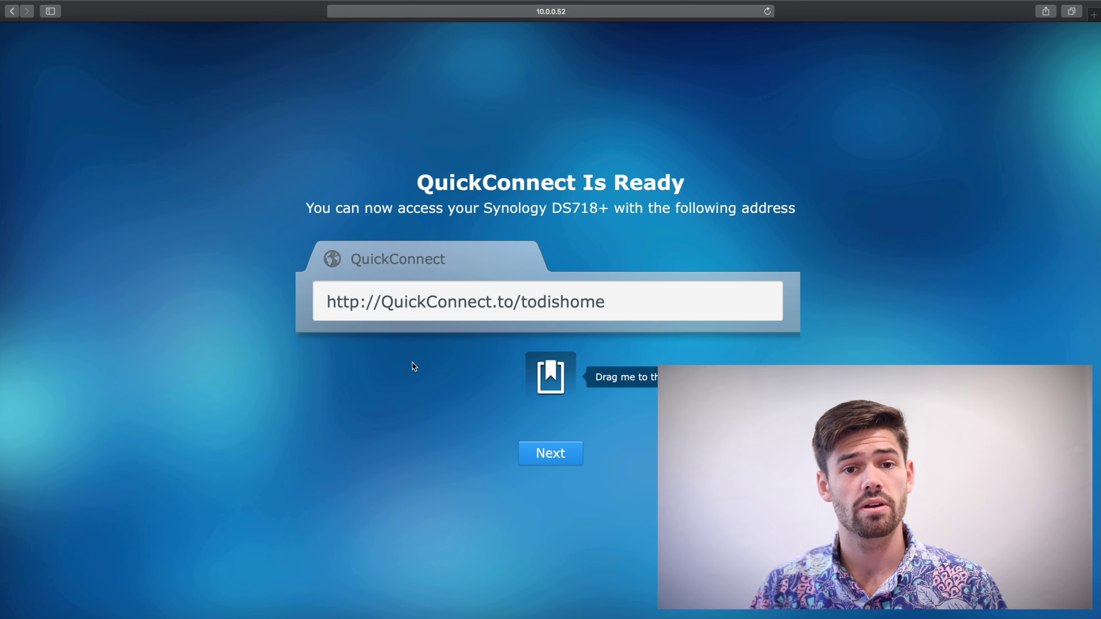
pyautogui.click(540, 457)
# Launch DSM from the You Are All Set page and dismiss the Smart Update notice
pyautogui.click(563, 457)
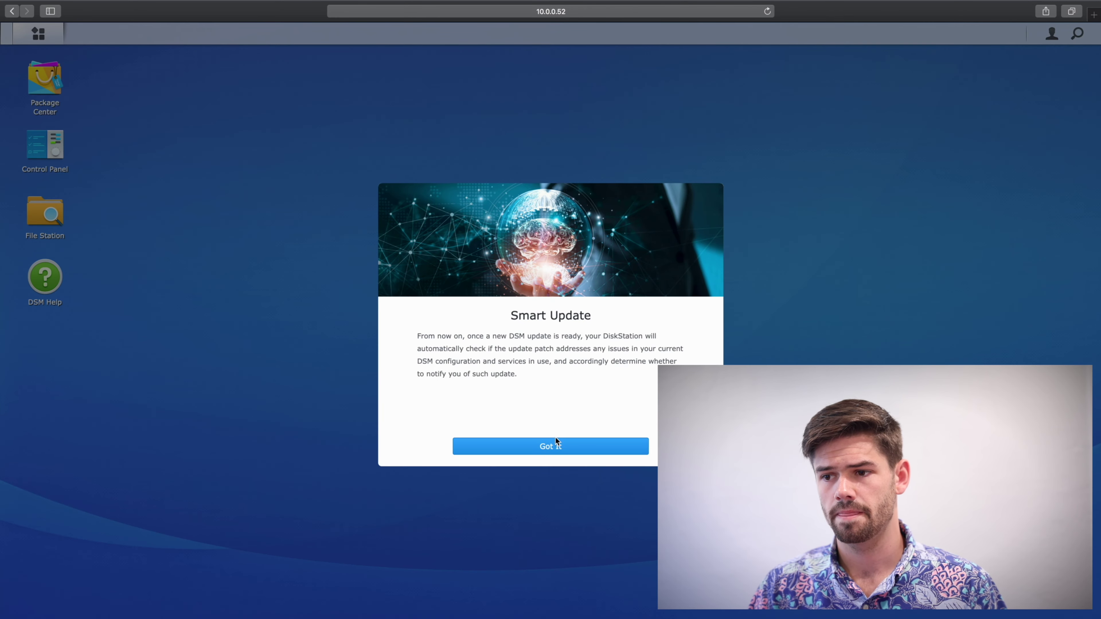
pyautogui.click(556, 440)
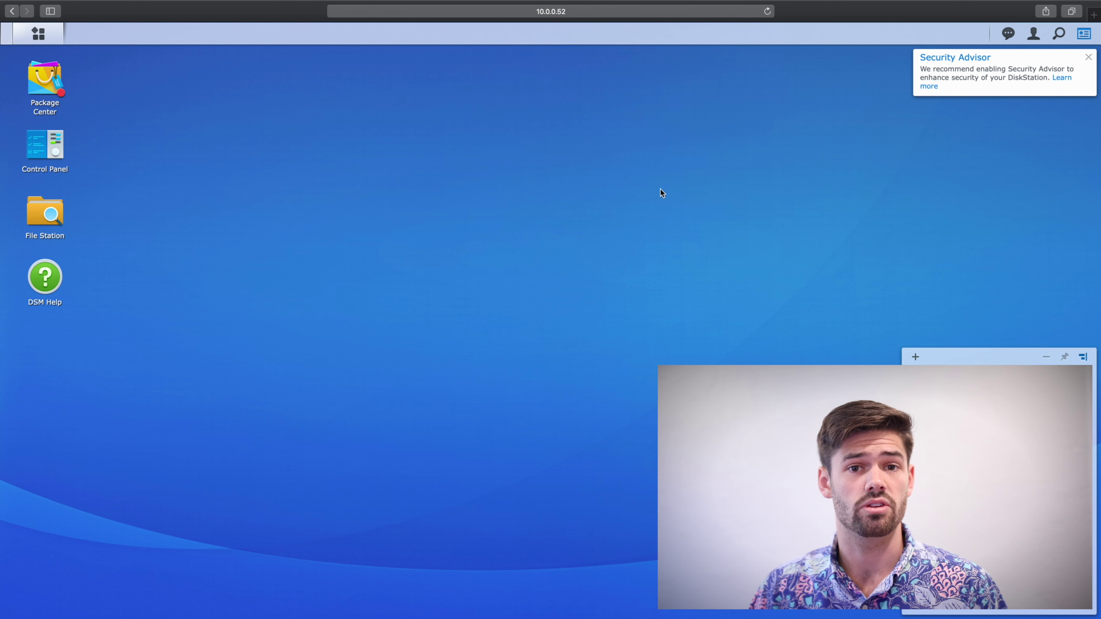
# Uncheck Enable QuickConnect in Control Panel's advanced mode, apply, and return to the overview
pyautogui.click(49, 152)
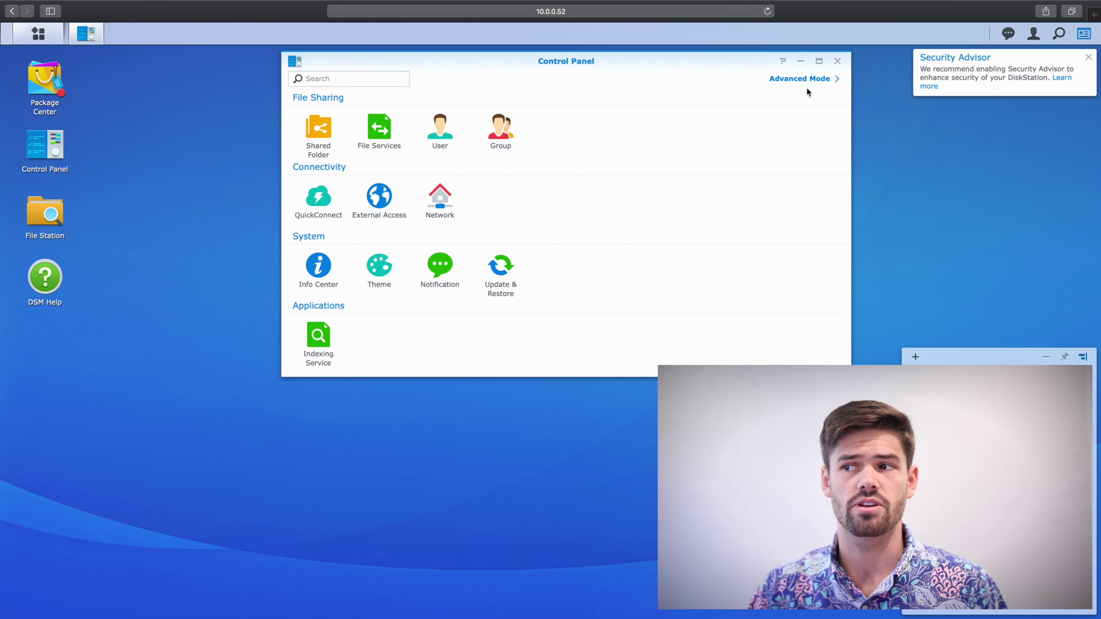
pyautogui.click(802, 78)
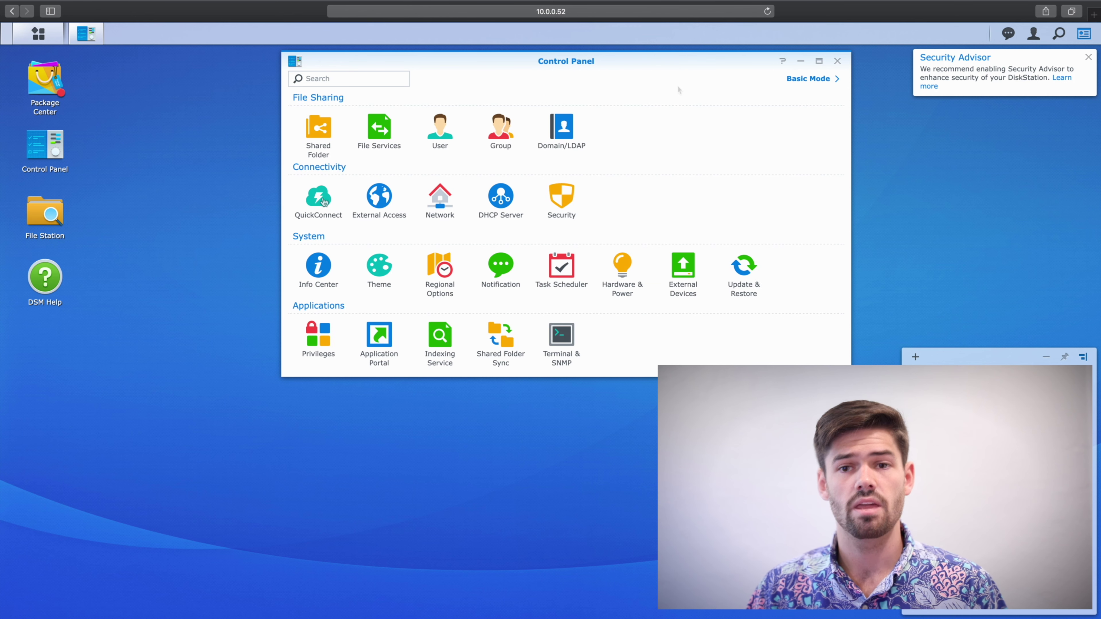
pyautogui.click(310, 200)
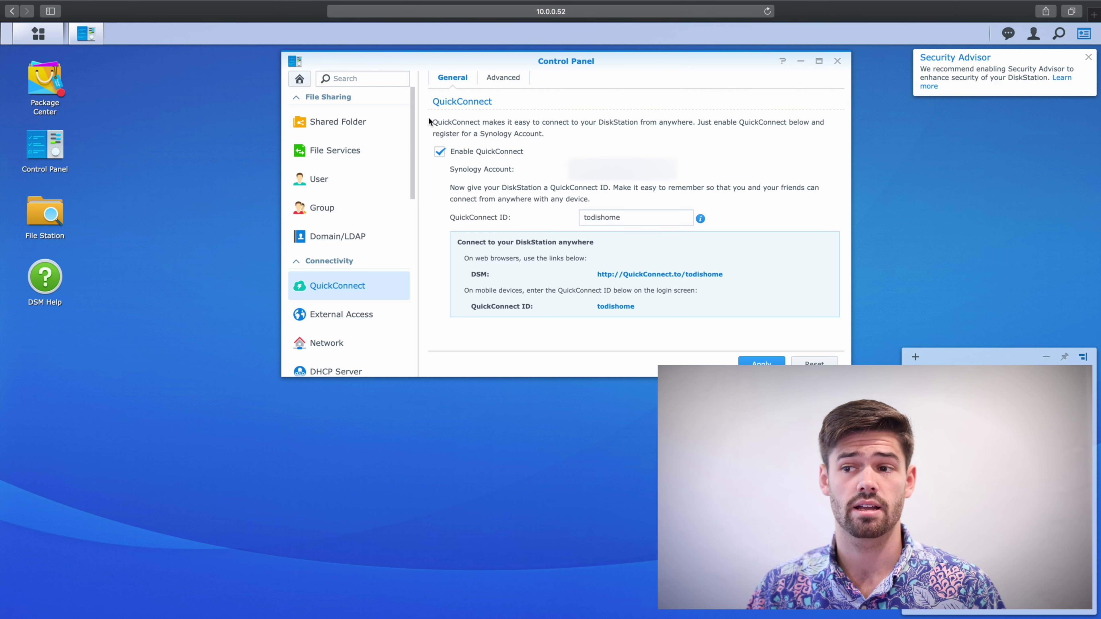
pyautogui.click(438, 150)
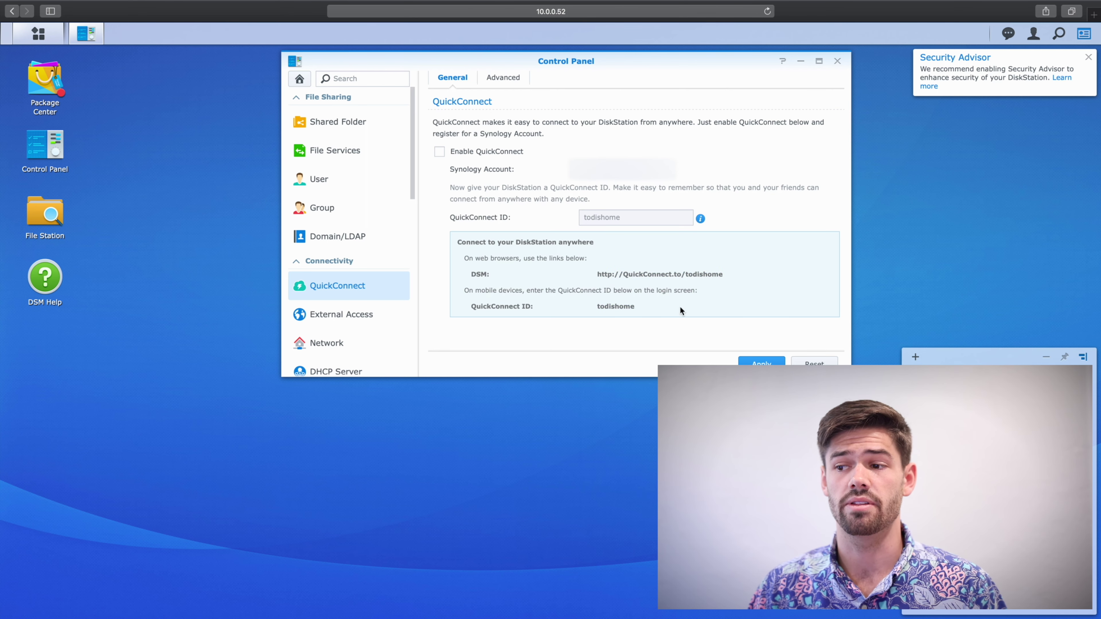
pyautogui.click(762, 363)
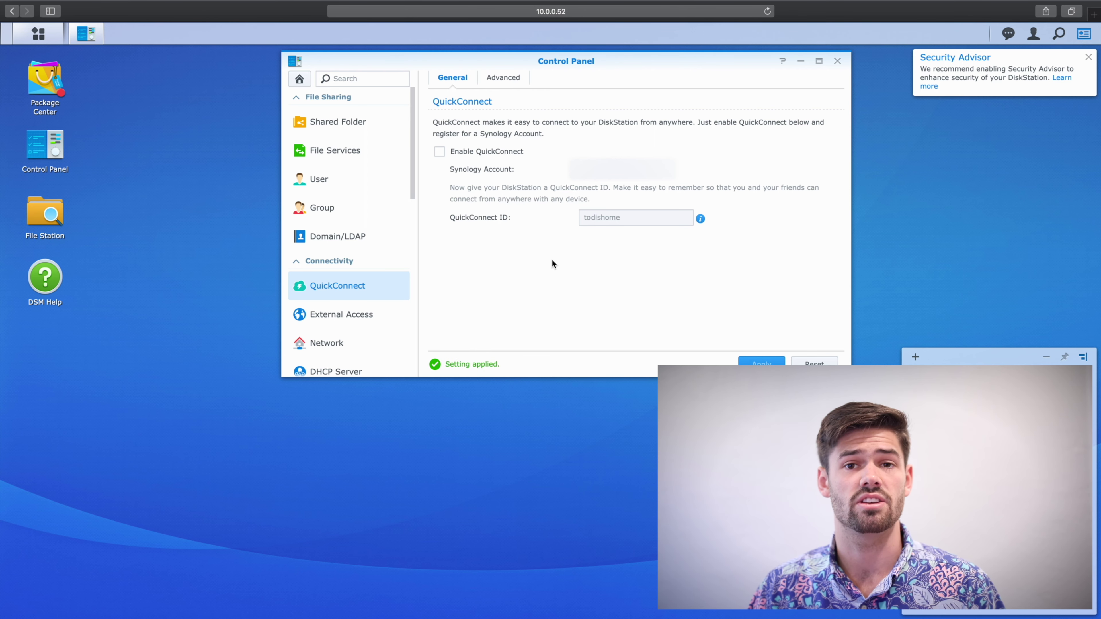
pyautogui.click(300, 79)
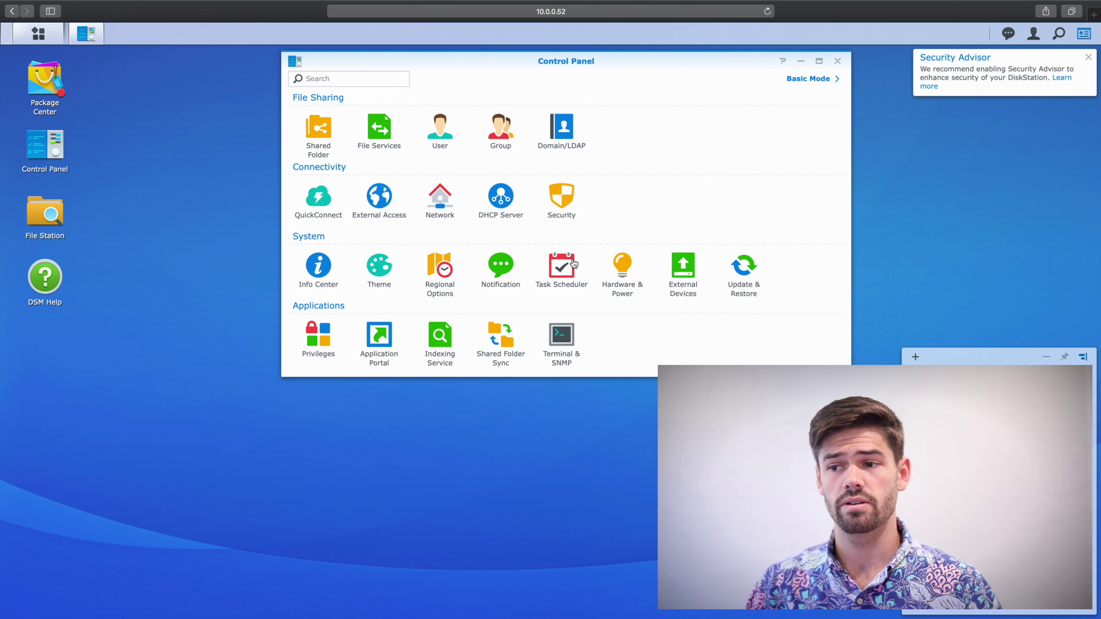
# In Hardware & Power, try the fan speed in Full-speed mode
pyautogui.click(623, 272)
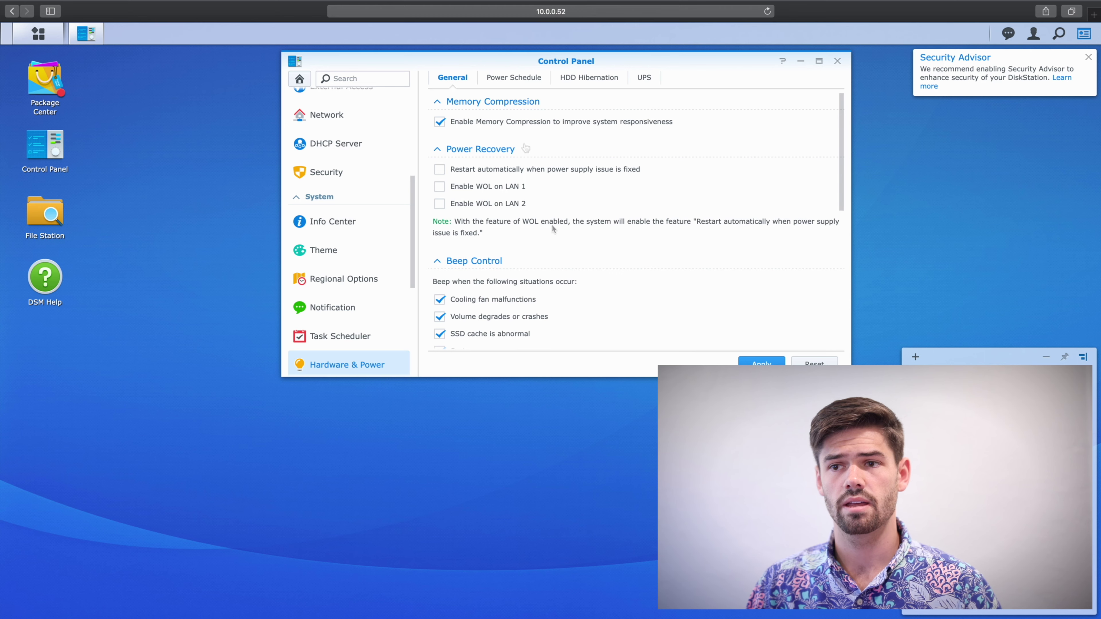
pyautogui.scroll(-2, 525, 148)
pyautogui.scroll(-10, 525, 148)
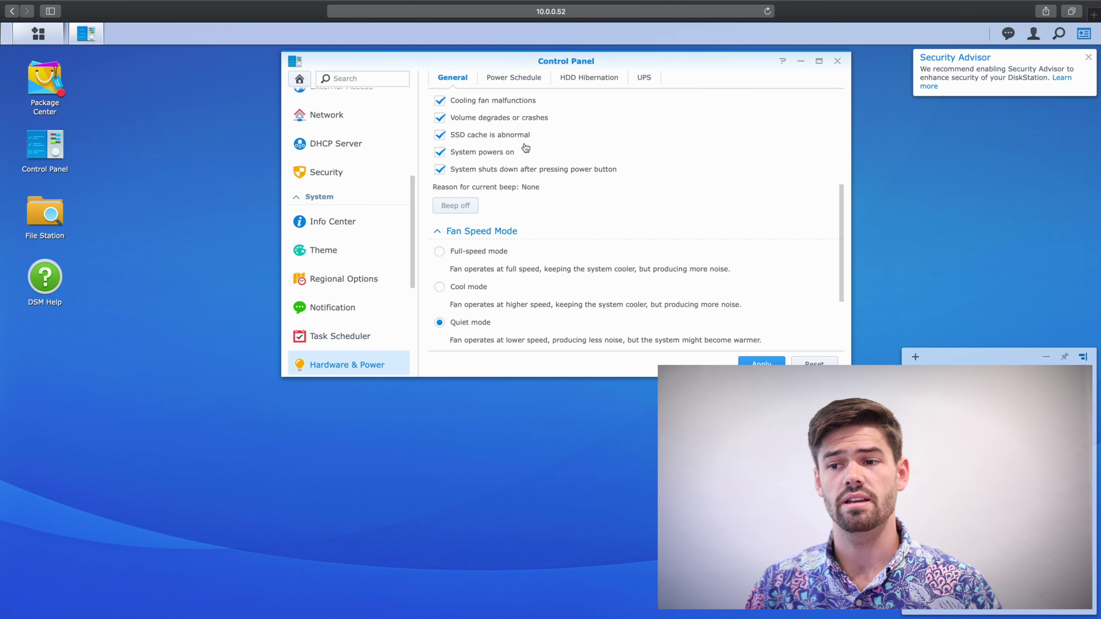
pyautogui.scroll(5, 525, 148)
pyautogui.scroll(-5, 524, 149)
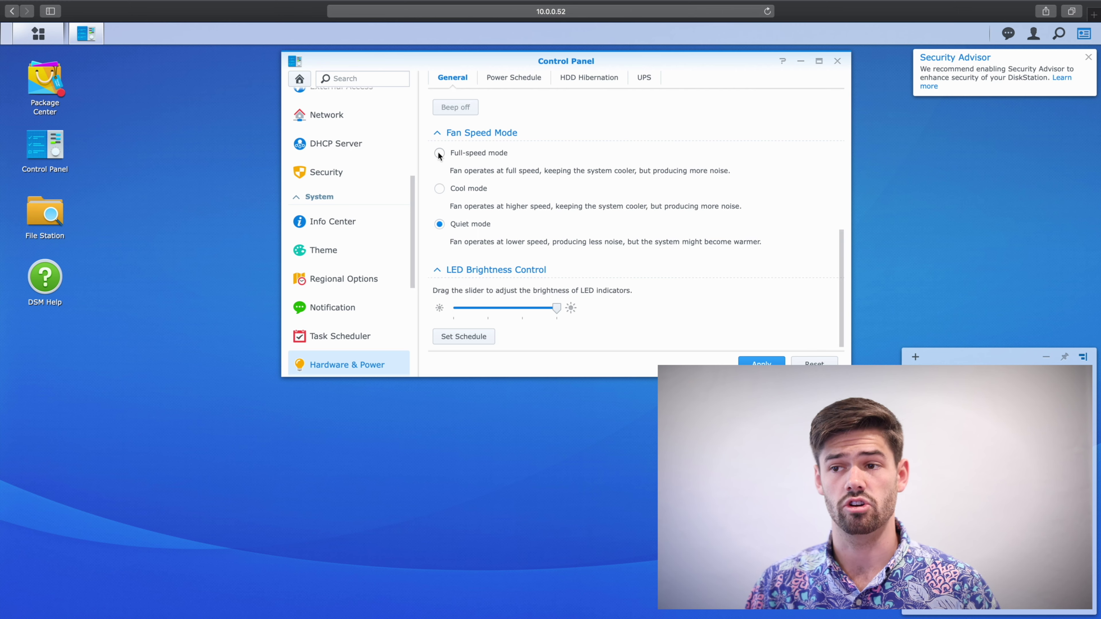
pyautogui.click(437, 154)
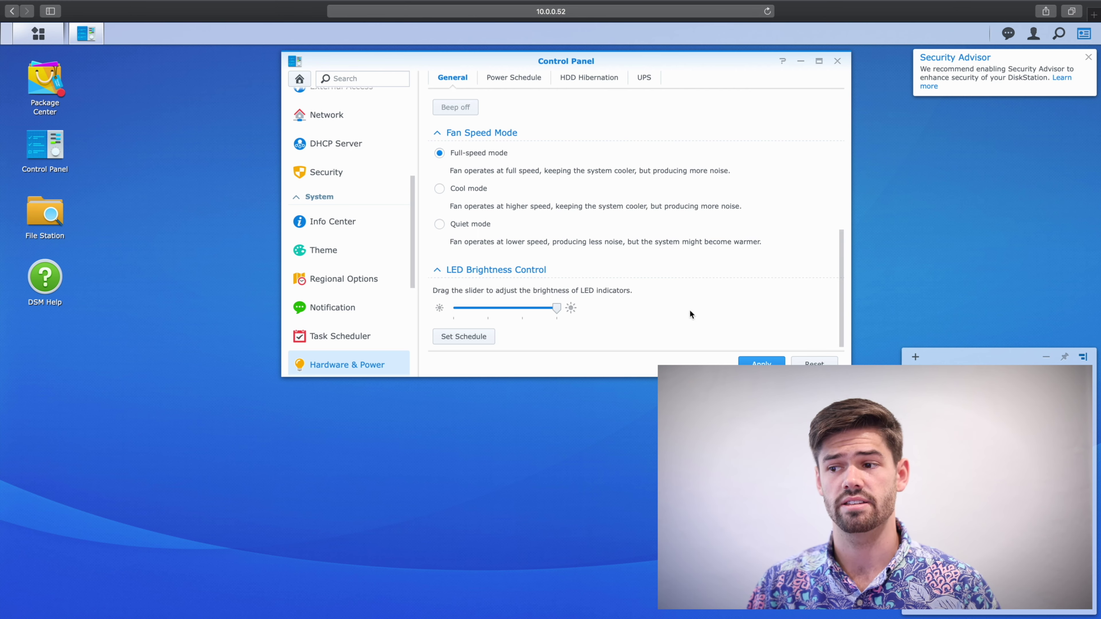
pyautogui.click(750, 361)
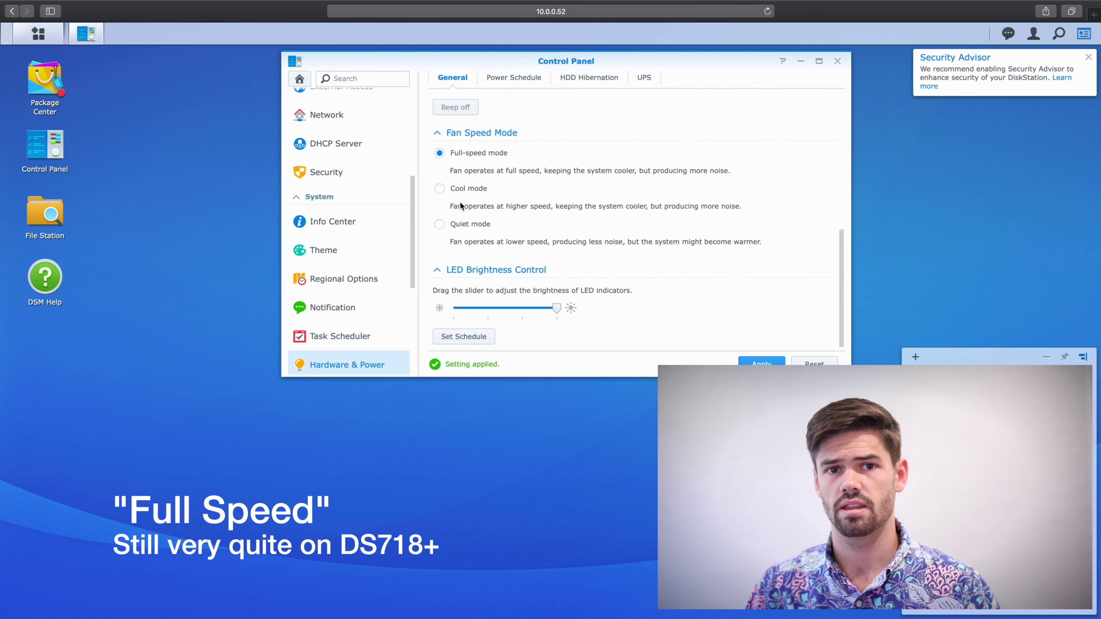
# Try Cool fan mode, then apply Quiet mode and return to the Control Panel overview
pyautogui.click(440, 189)
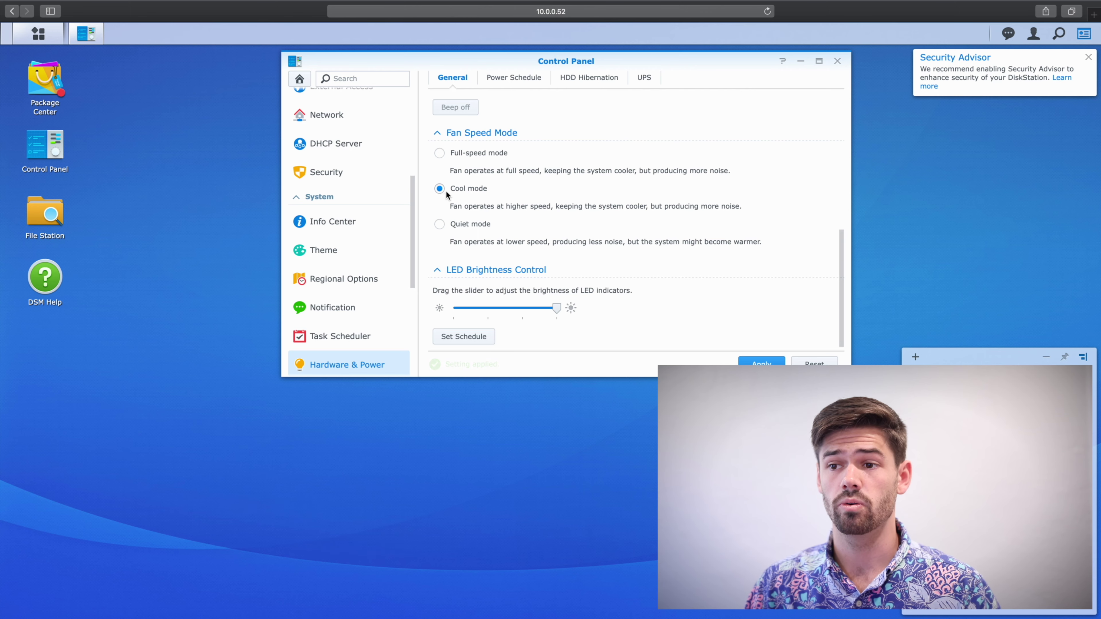
pyautogui.click(742, 361)
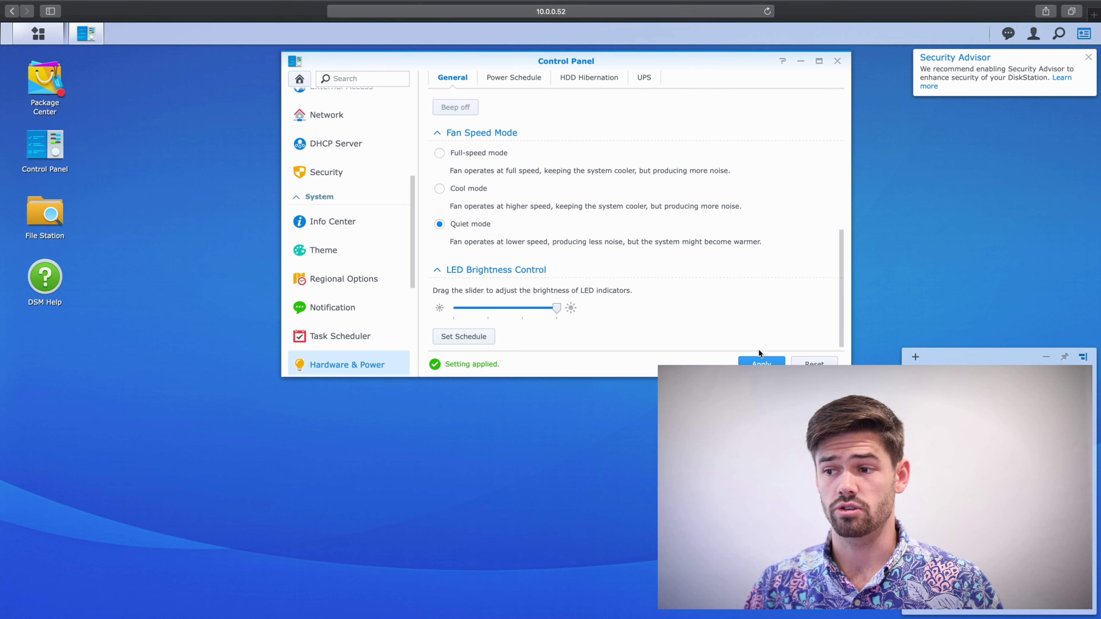
pyautogui.click(754, 360)
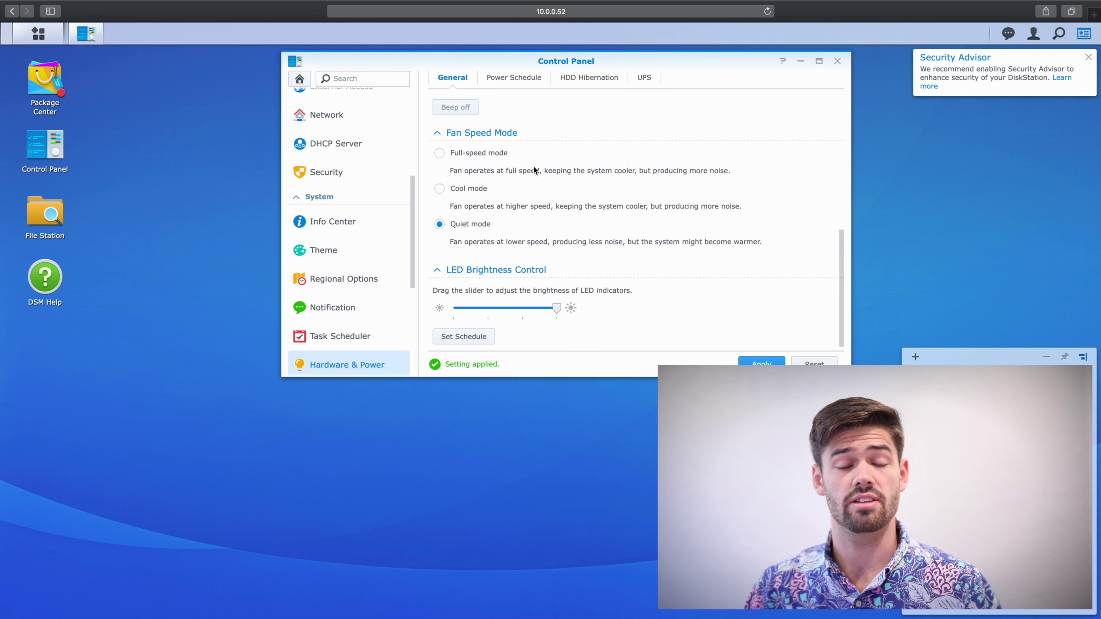
pyautogui.scroll(-1, 535, 168)
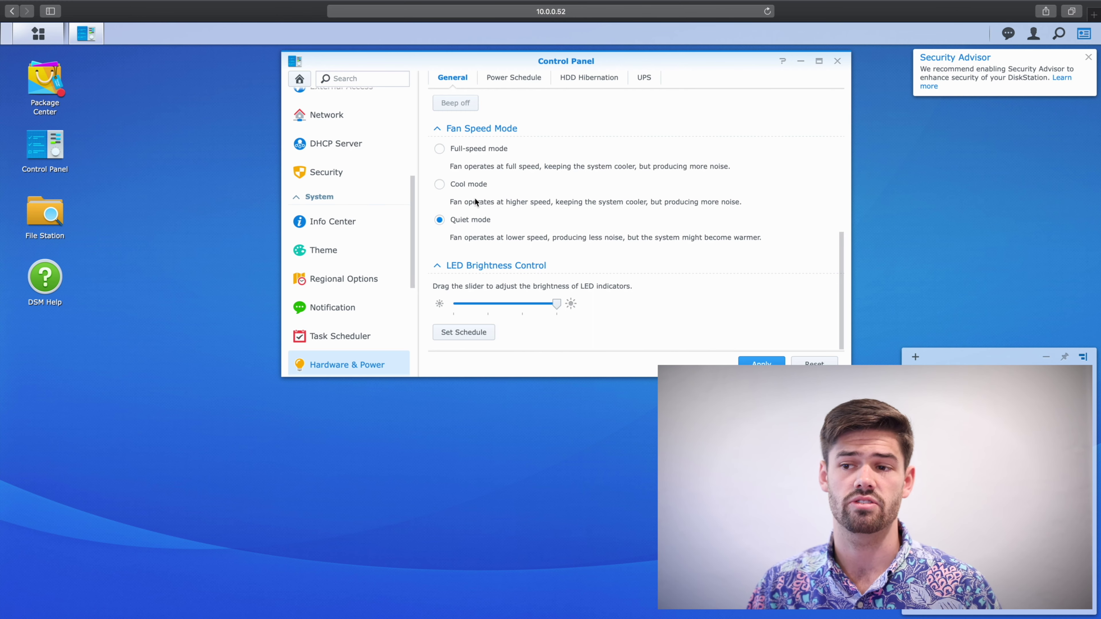
pyautogui.scroll(5, 474, 197)
pyautogui.scroll(-1, 458, 205)
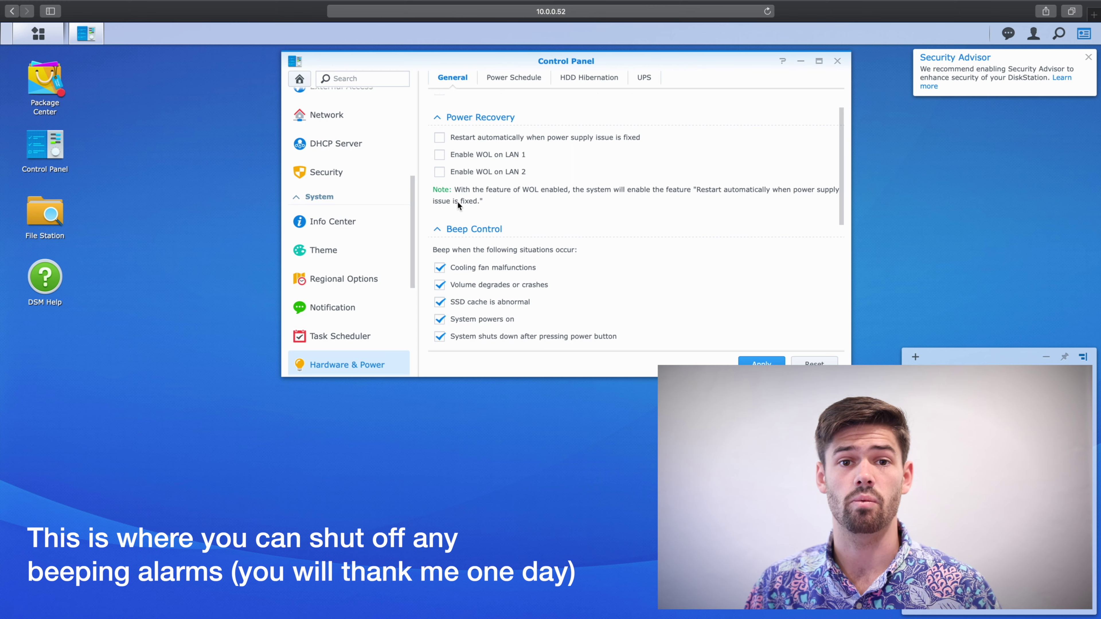
pyautogui.scroll(-6, 457, 203)
pyautogui.scroll(5, 402, 162)
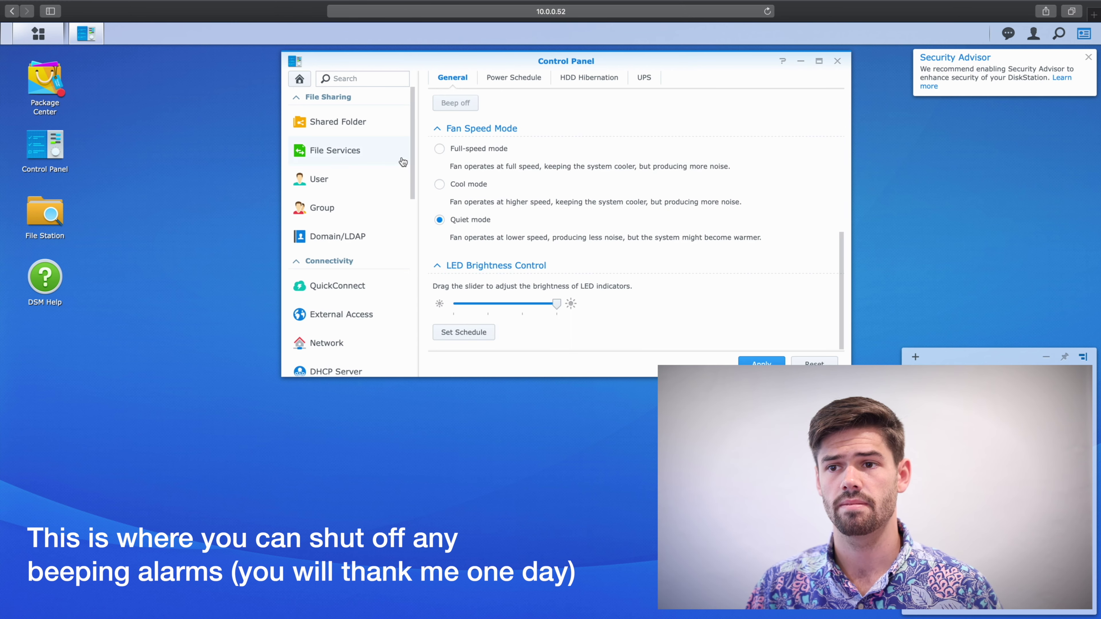
pyautogui.click(300, 79)
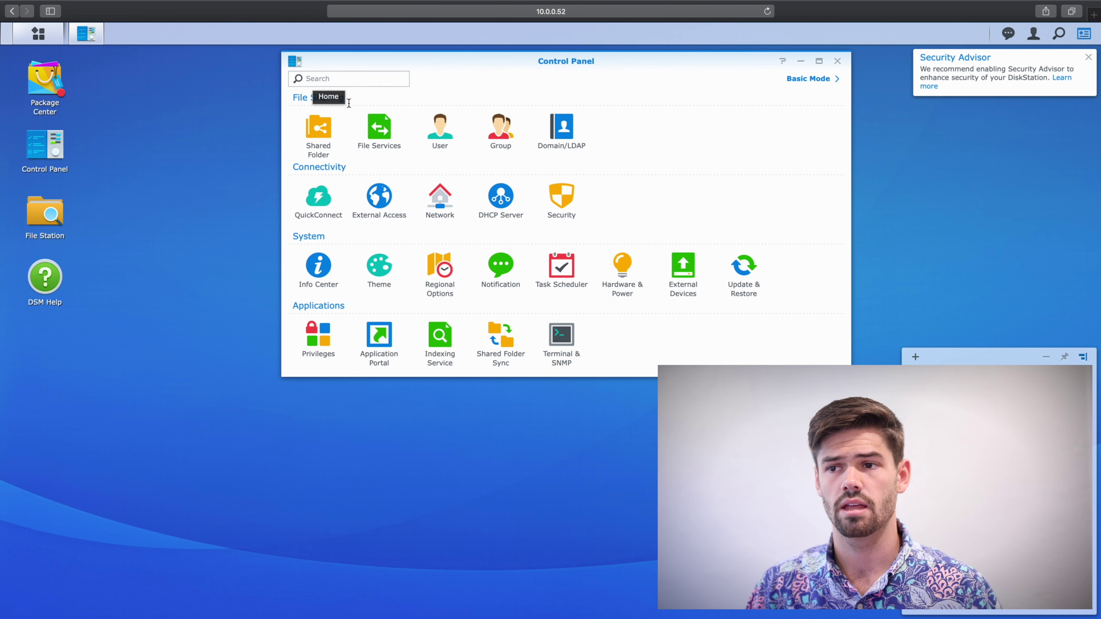
# View the user accounts list, close Control Panel, and show the Main Menu applications
pyautogui.click(440, 132)
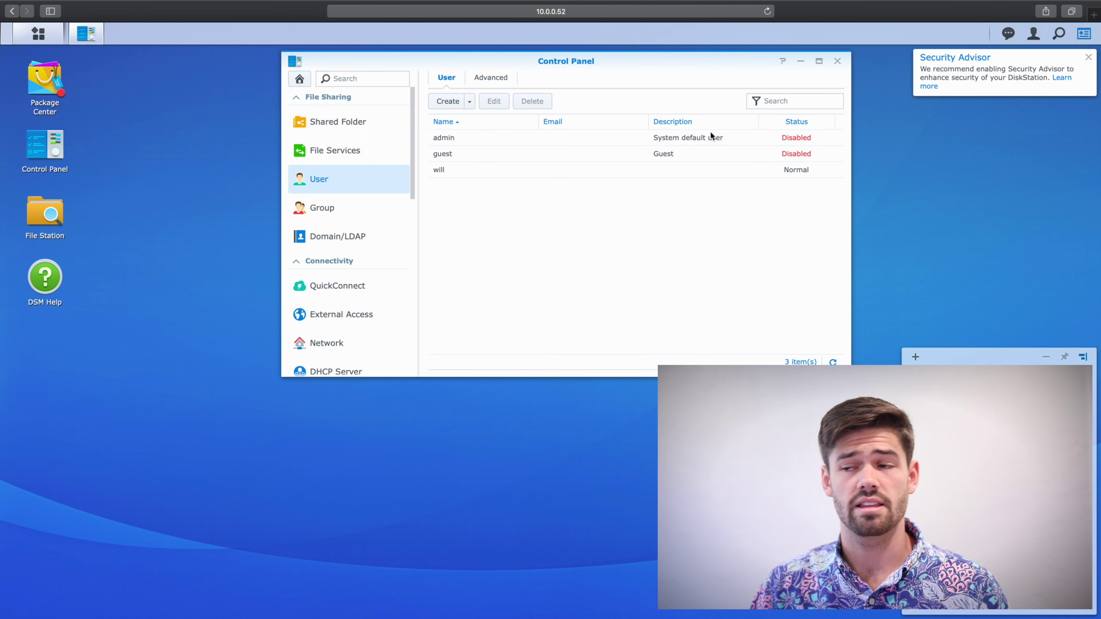
pyautogui.click(837, 62)
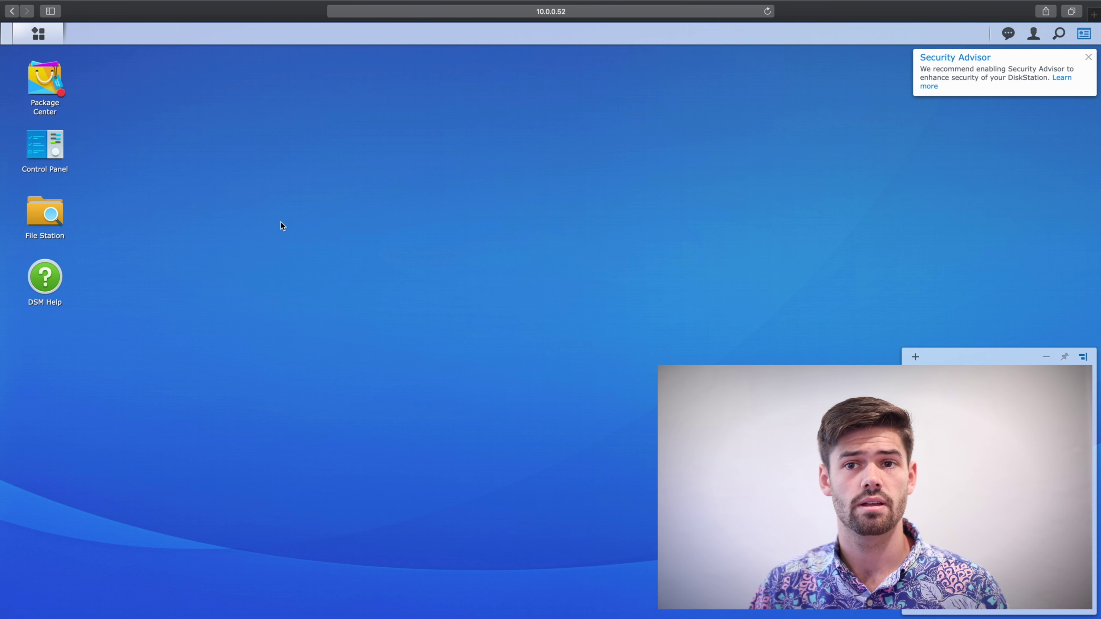
pyautogui.click(49, 32)
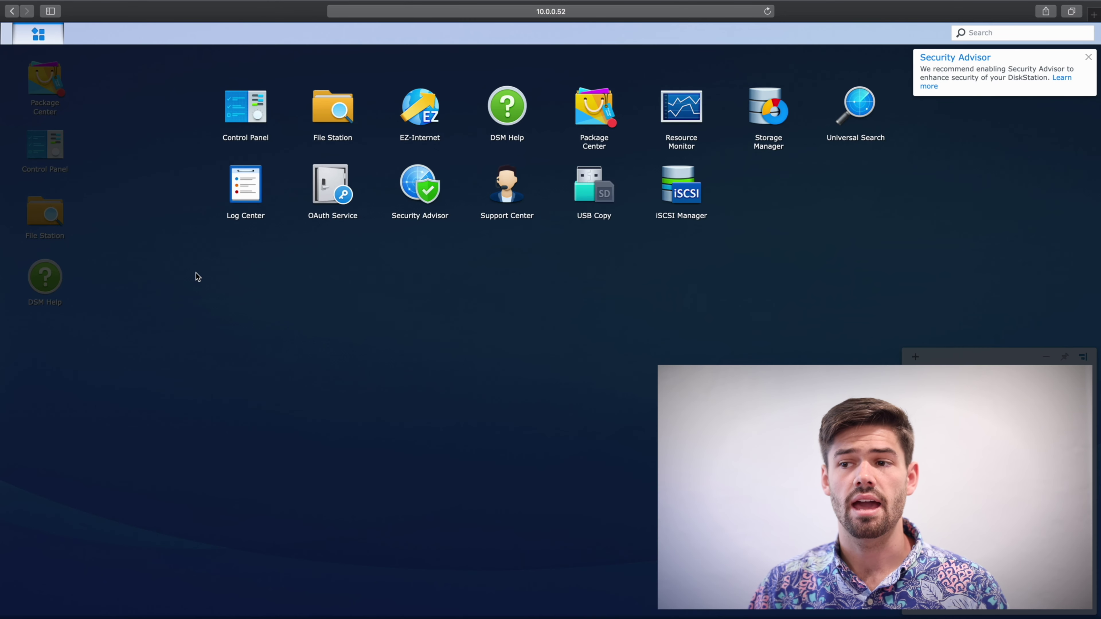
# Open Storage Manager's HDD/SSD list and check Drive 1's health: Healthy, 26 °C
pyautogui.click(766, 111)
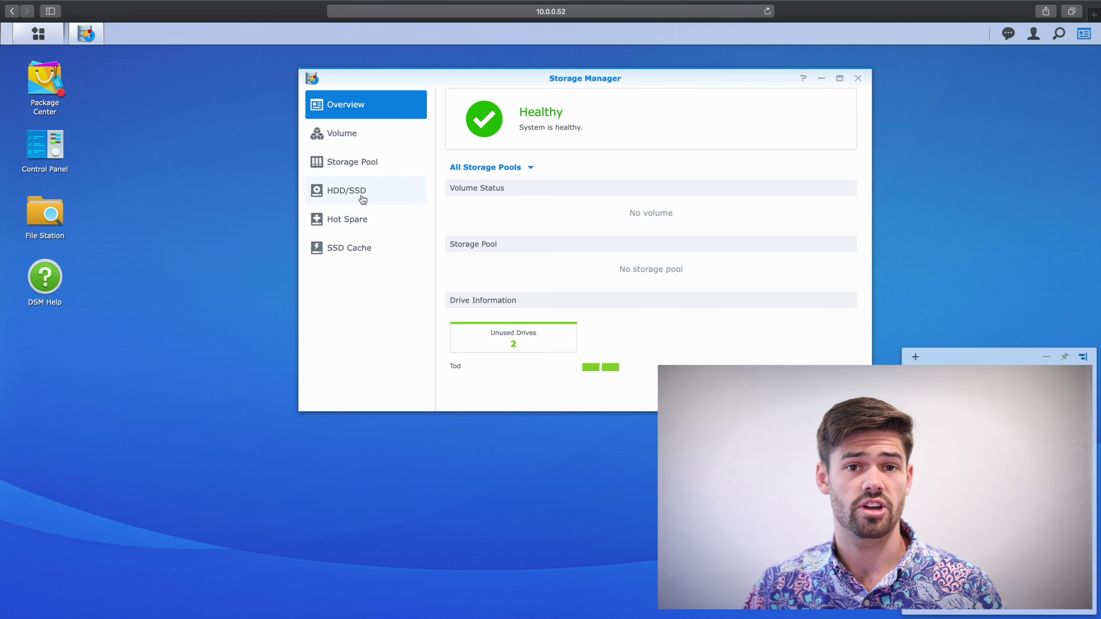
pyautogui.click(363, 199)
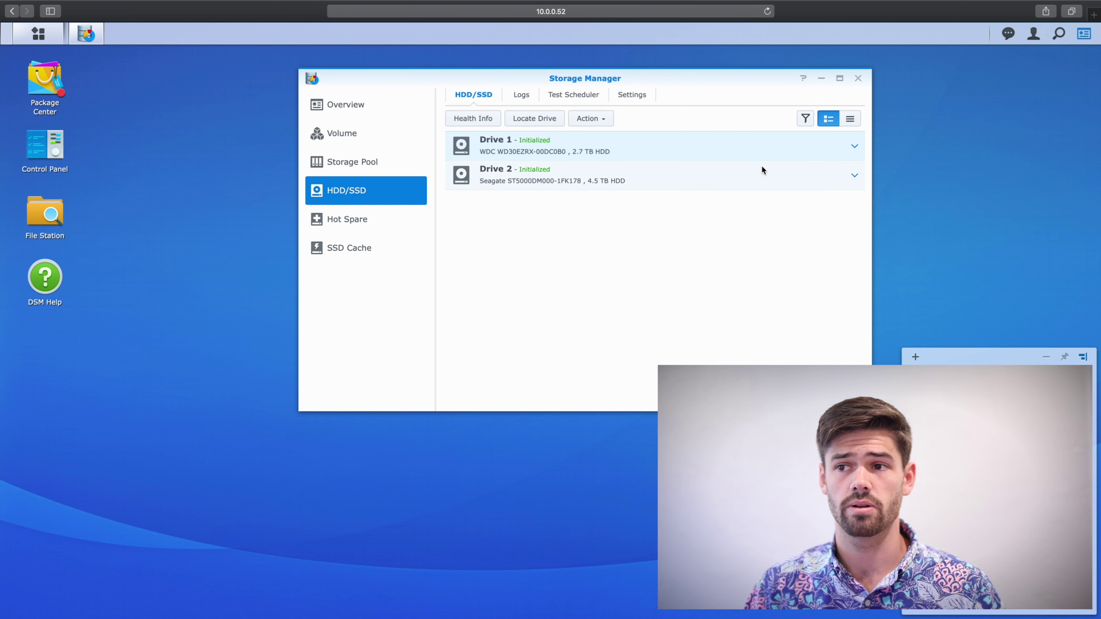
pyautogui.click(493, 117)
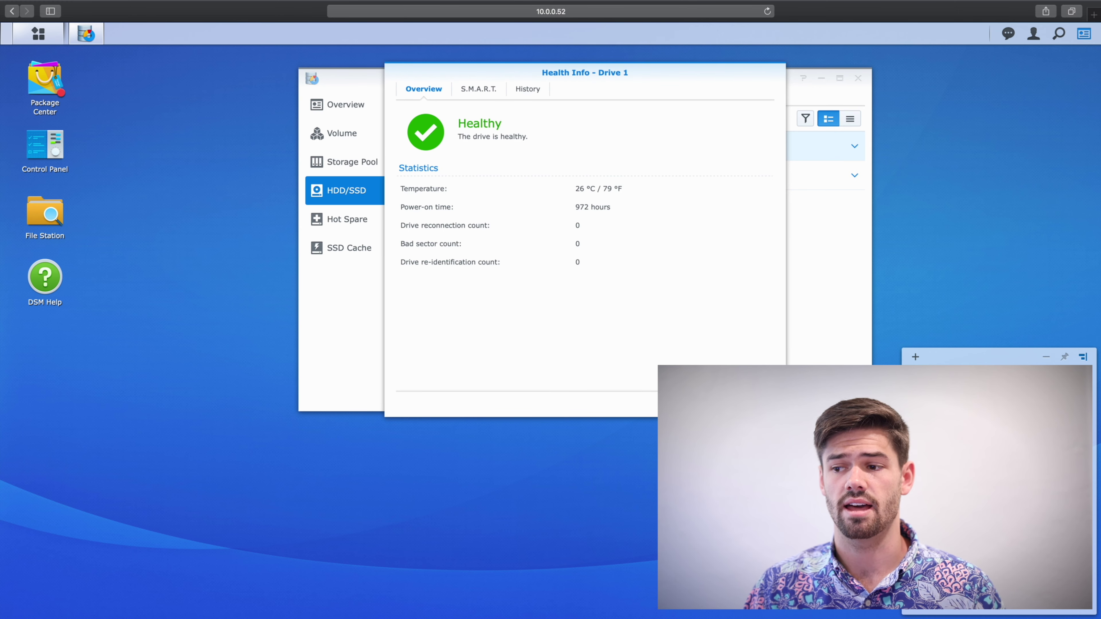
# Close Drive 1's health report, check the scheduled S.M.A.R.T. tests, then go to Storage Pool
pyautogui.press('Escape')
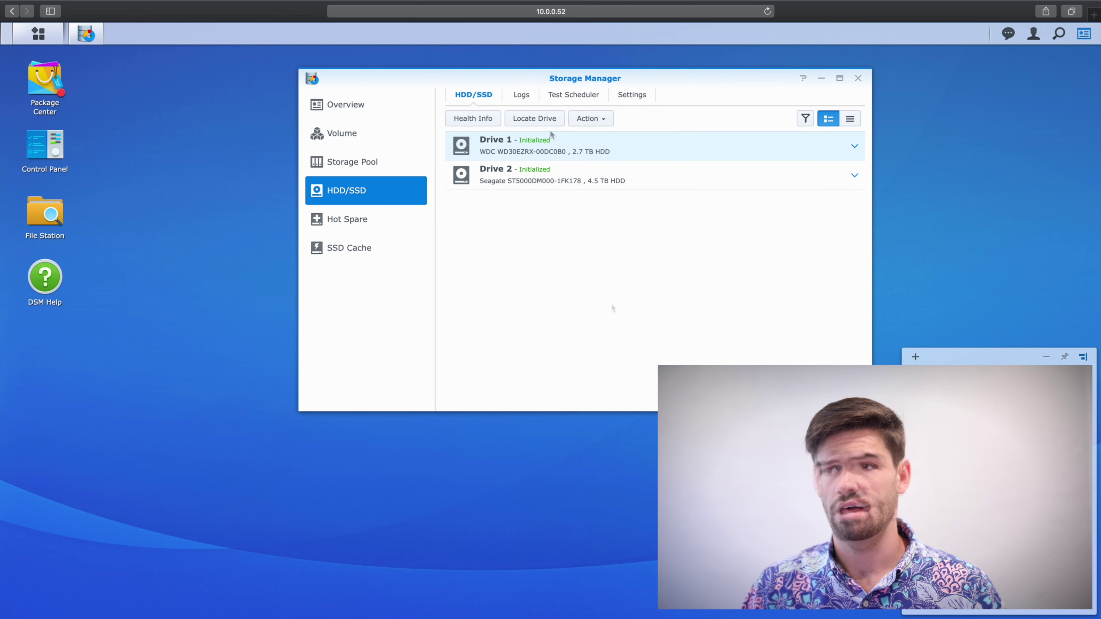
pyautogui.click(573, 95)
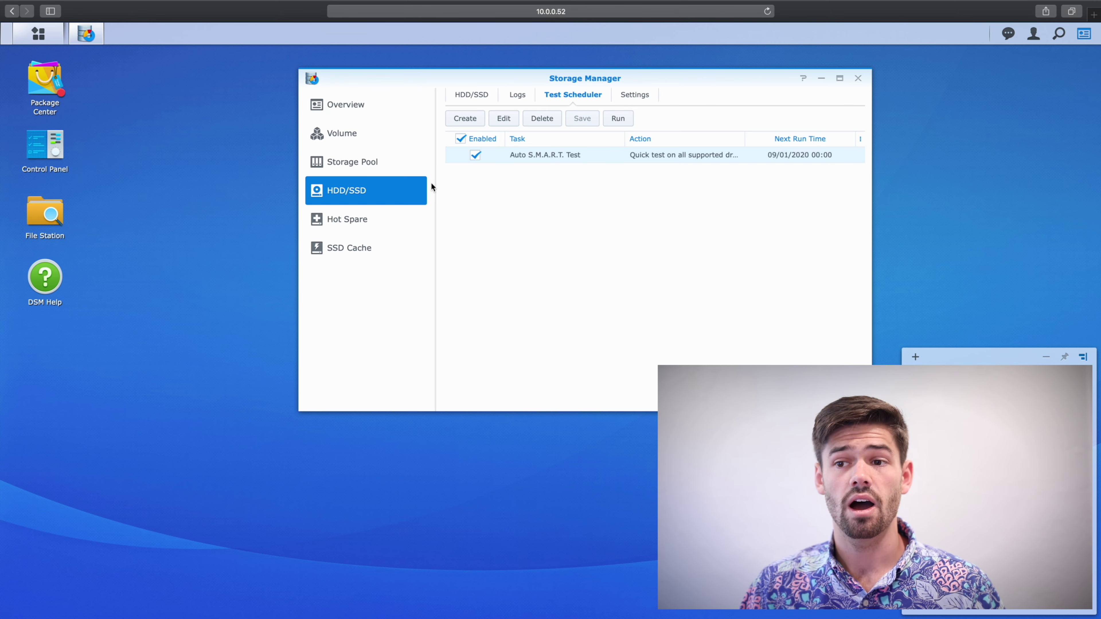
pyautogui.click(366, 175)
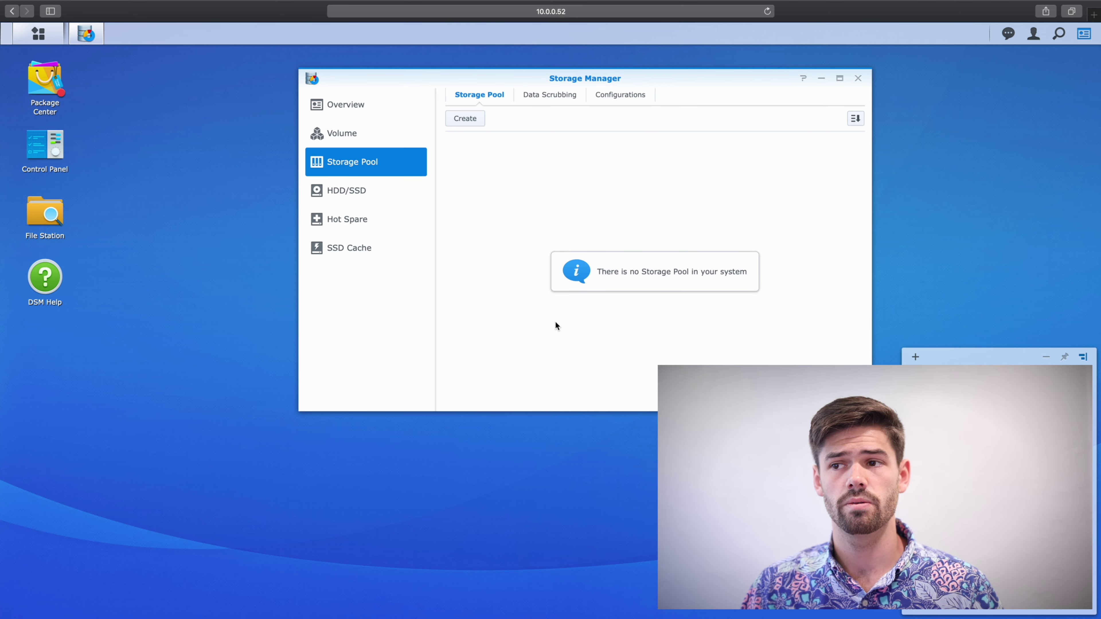
# Launch the Storage Pool Creation Wizard and advance to the pool properties, RAID 1 preset
pyautogui.click(467, 119)
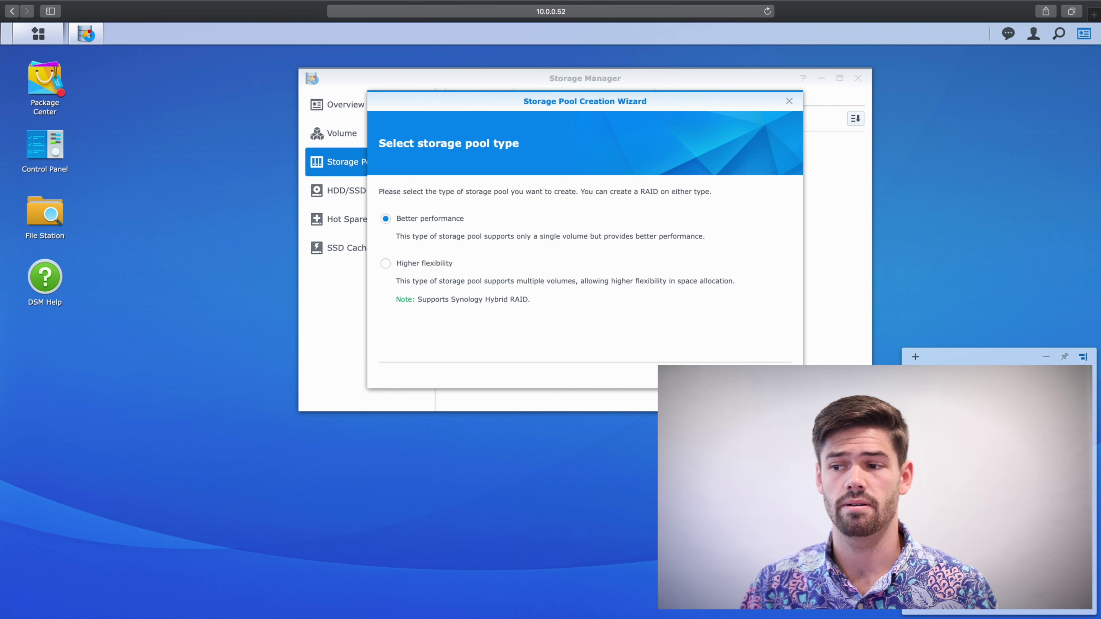
pyautogui.press('Return')
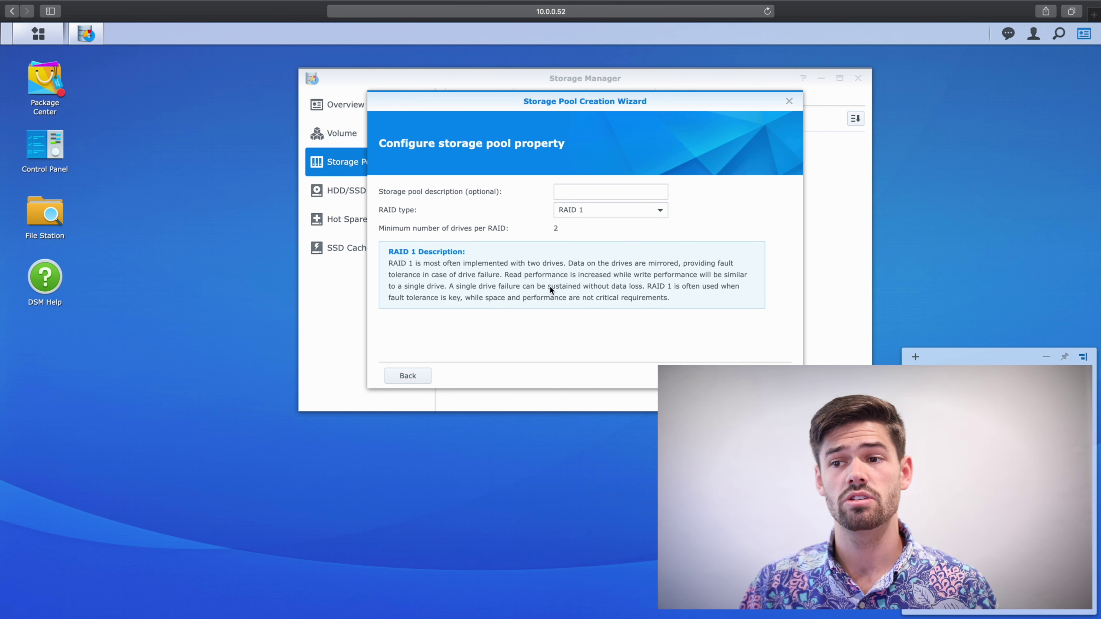
# Review the offered RAID types and leave RAID 1 unchanged
pyautogui.click(623, 212)
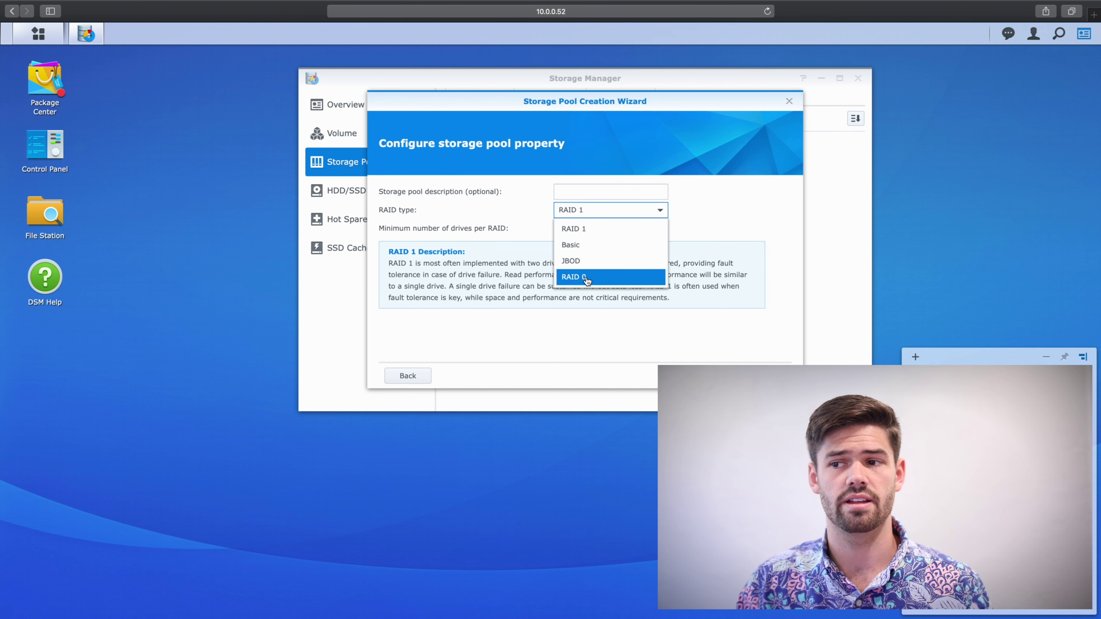
pyautogui.click(384, 212)
# Switch the pool to Higher flexibility with SHR RAID and continue with both drives selected
pyautogui.click(416, 376)
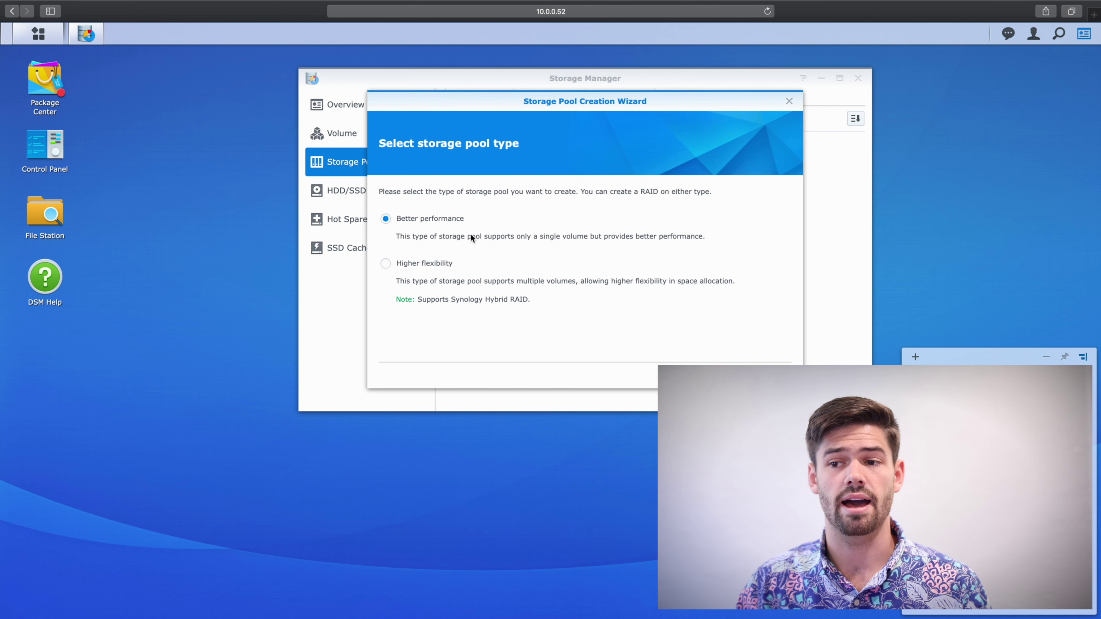
pyautogui.click(411, 266)
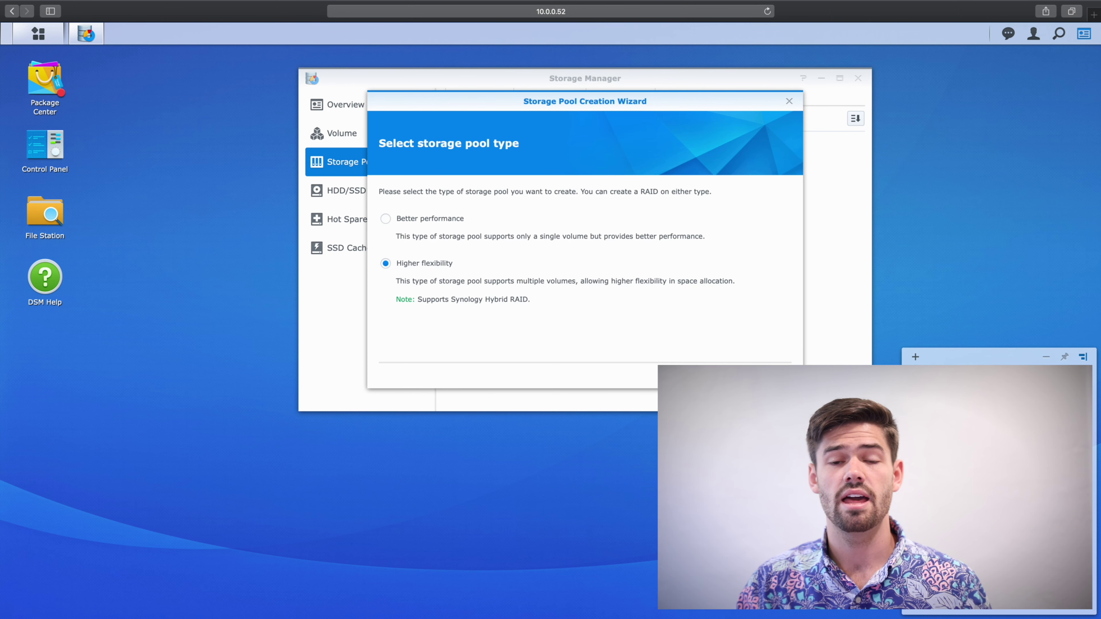
pyautogui.click(719, 374)
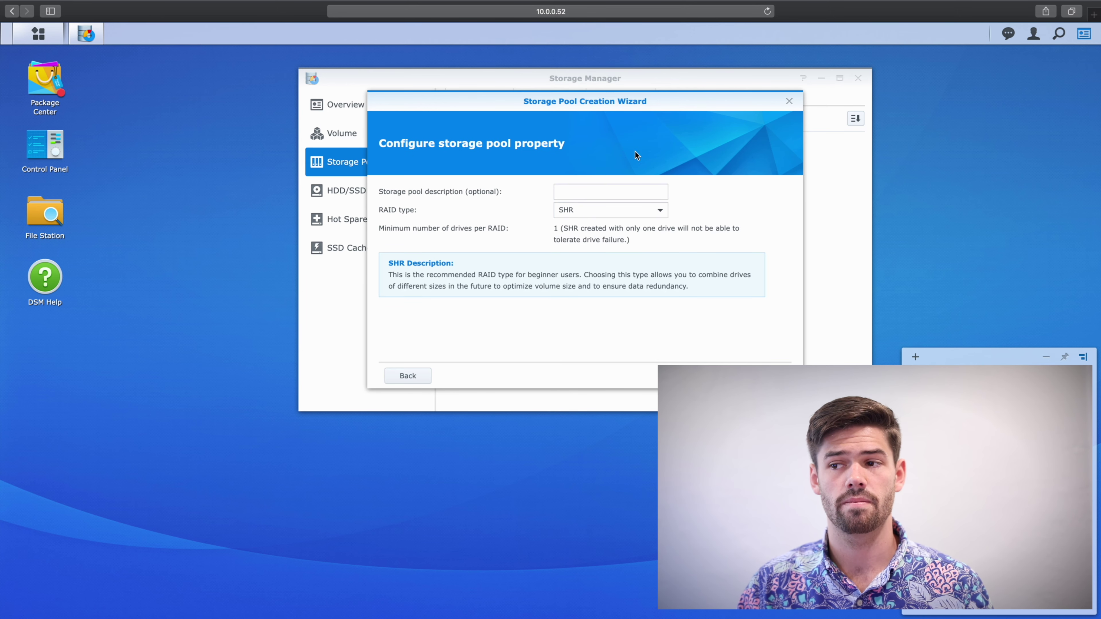
pyautogui.click(596, 217)
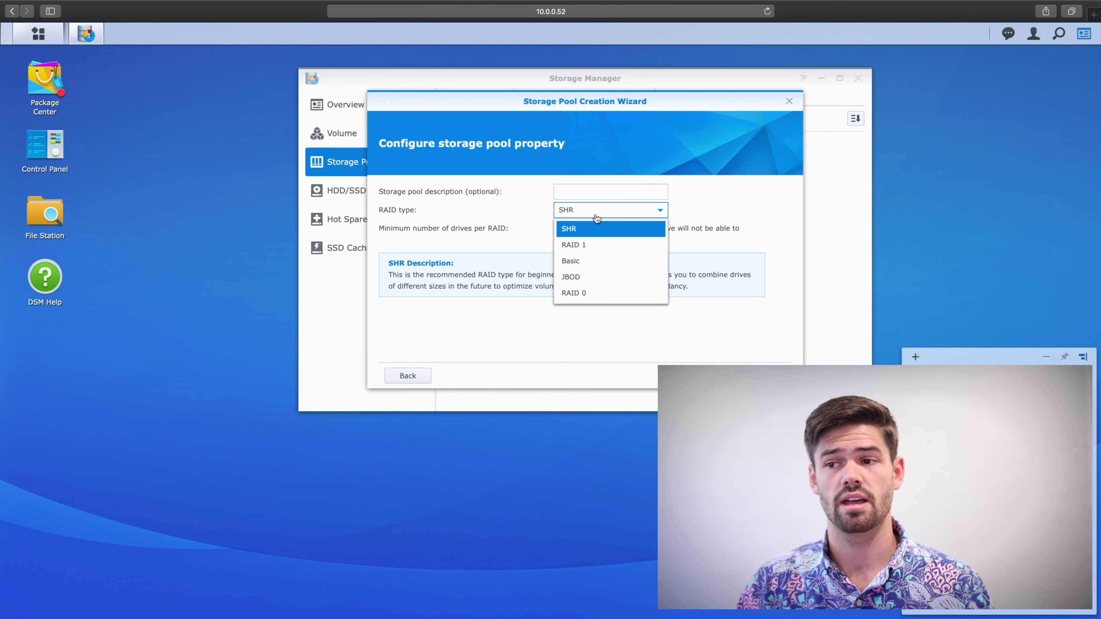
pyautogui.click(736, 220)
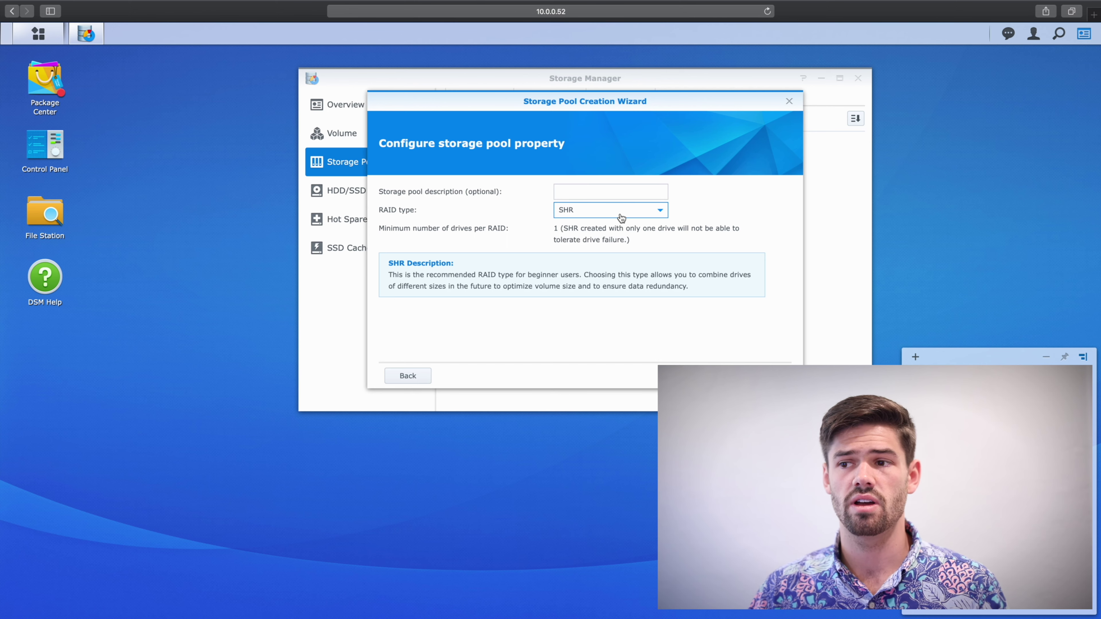
pyautogui.click(579, 193)
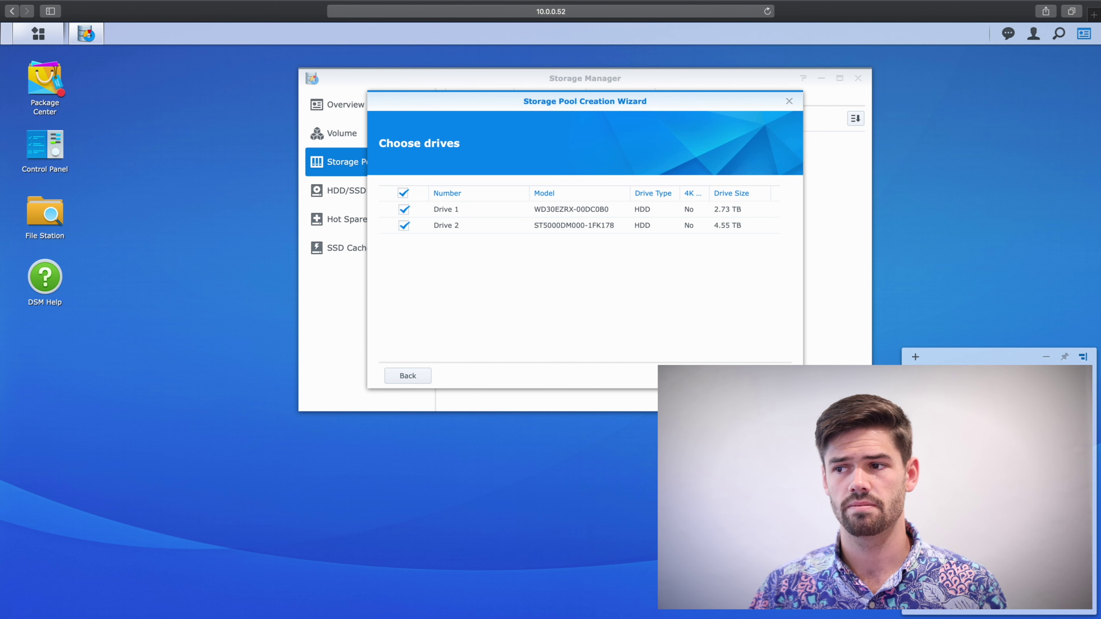
pyautogui.click(766, 376)
# Keep the drive check on, accept data erasure, and apply the SHR pool from Drives 1 and 2
pyautogui.click(671, 277)
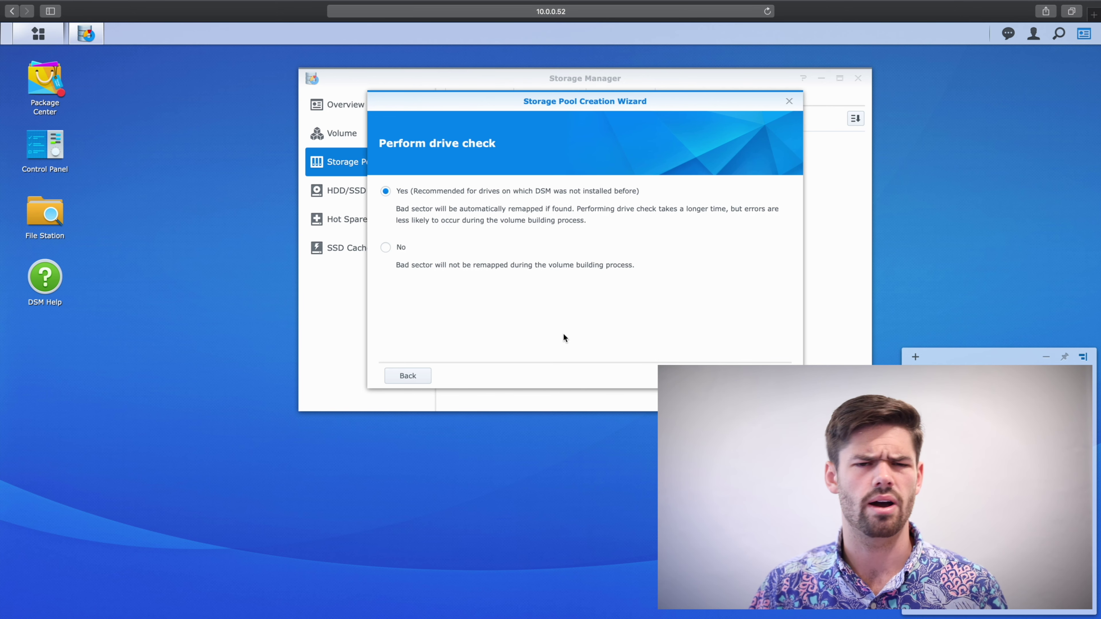
pyautogui.click(699, 368)
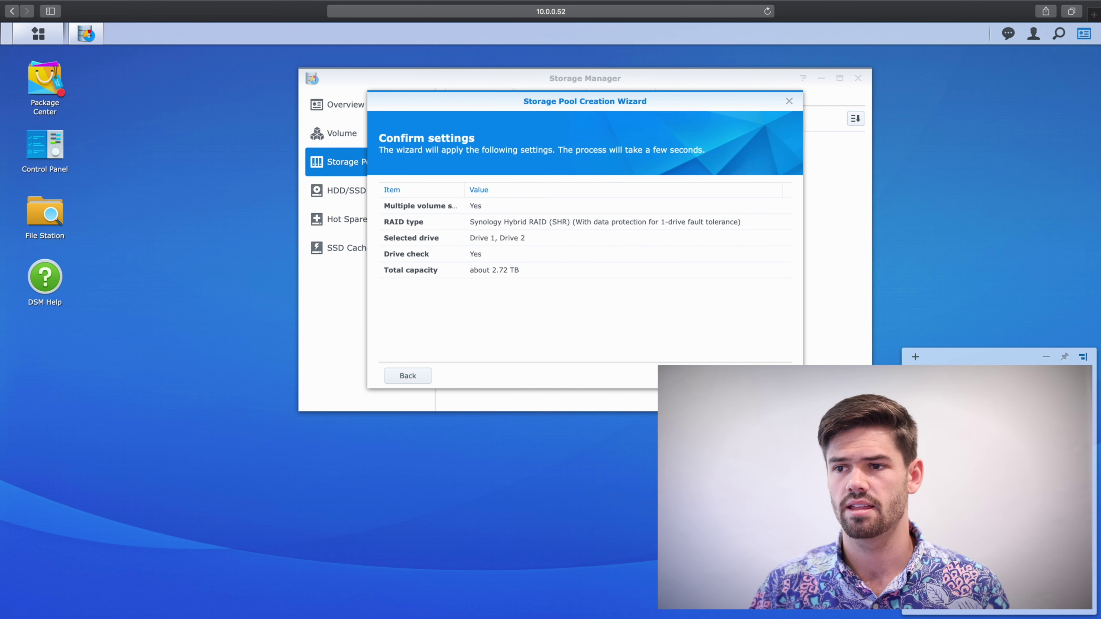
pyautogui.click(711, 374)
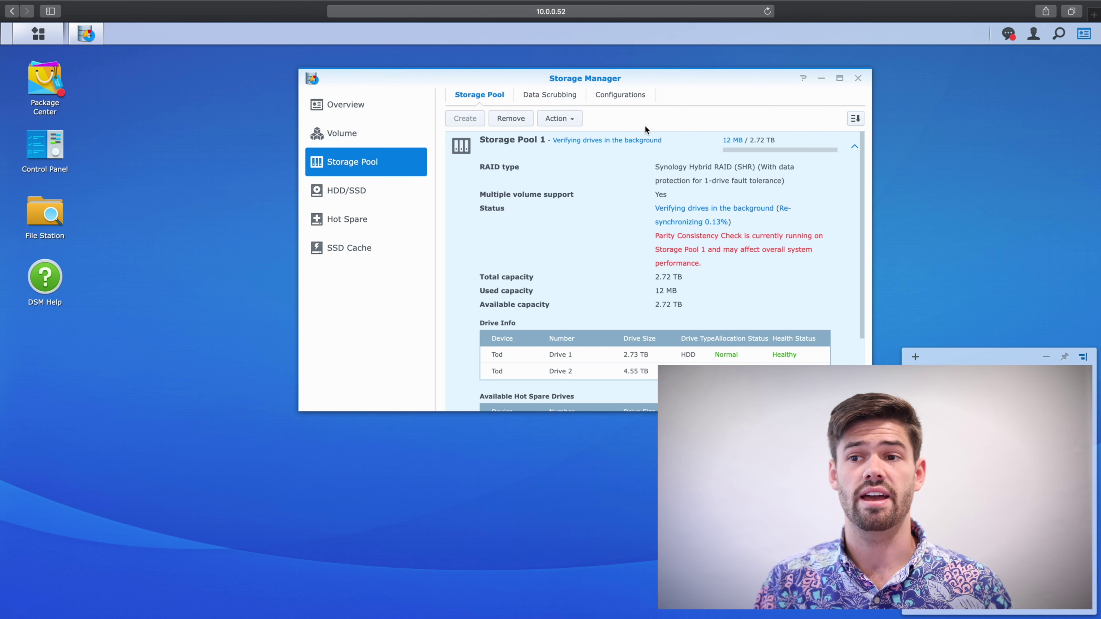
# Once Storage Pool 1 (2.72 TB SHR) is created, switch to the Volume page
pyautogui.click(365, 143)
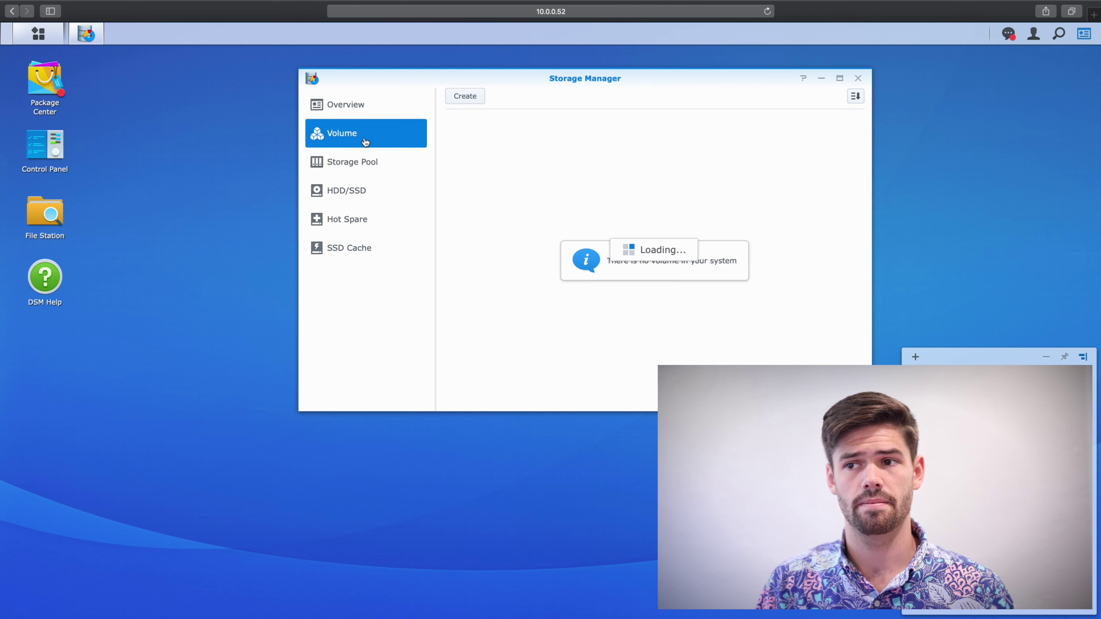
# Create a custom Btrfs Volume 1 on Storage Pool 1 (SHR) using the full 2789 GB
pyautogui.click(462, 96)
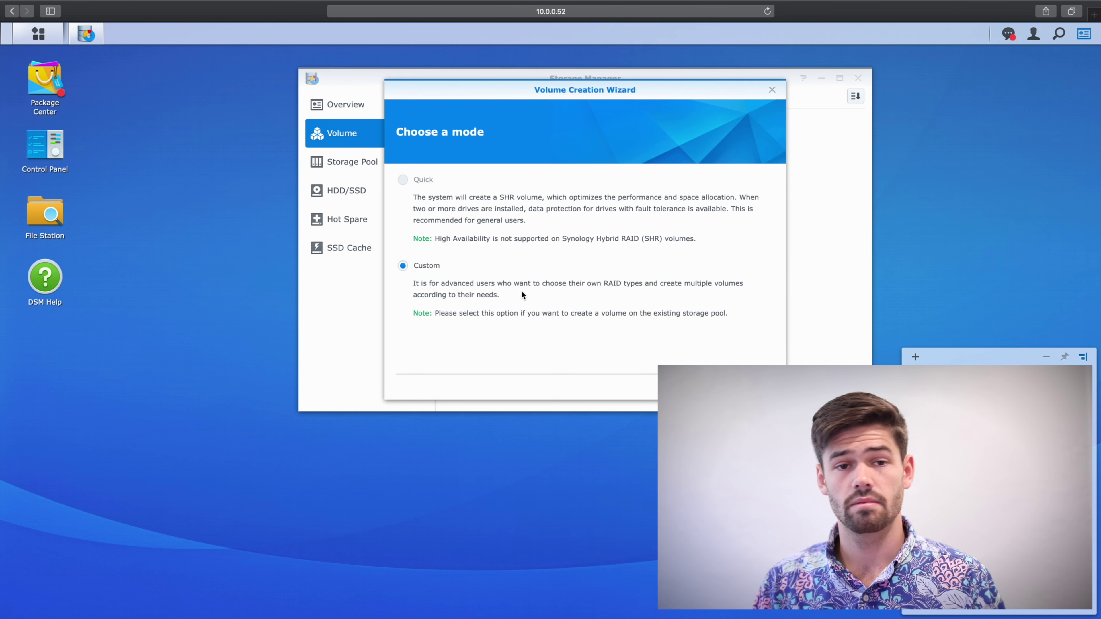
pyautogui.press('Return')
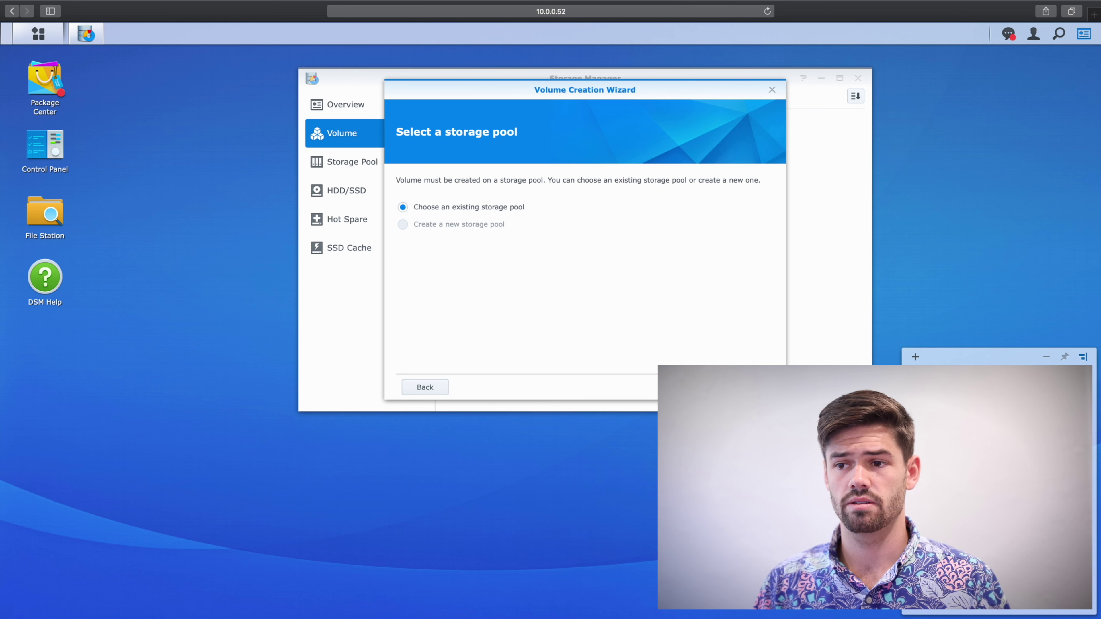
pyautogui.press('Return')
pyautogui.click(653, 185)
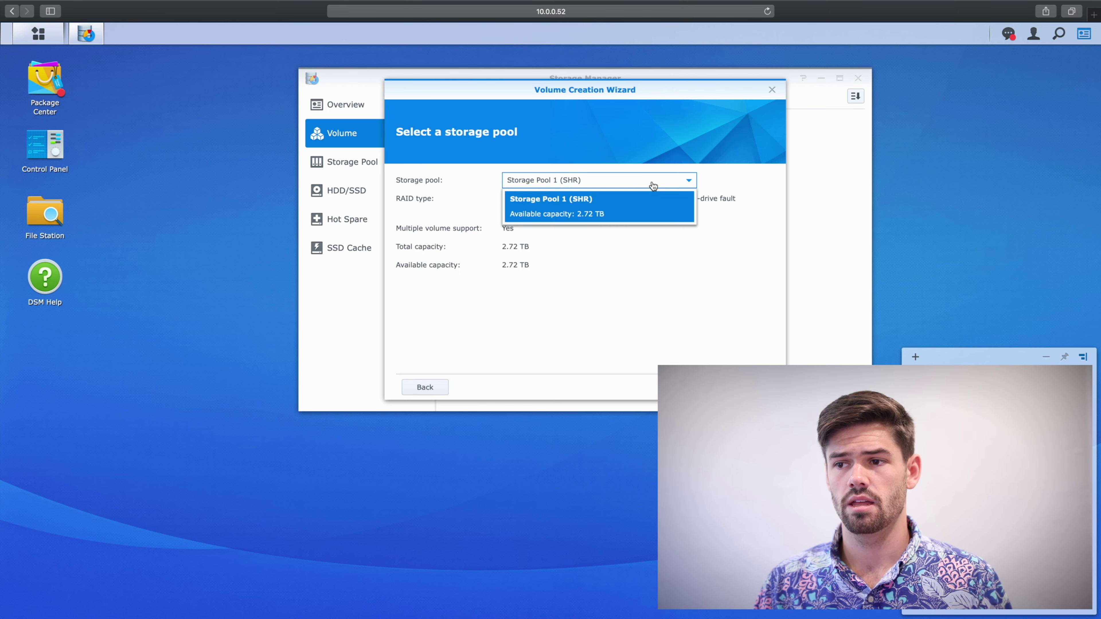
pyautogui.click(652, 184)
pyautogui.click(652, 184)
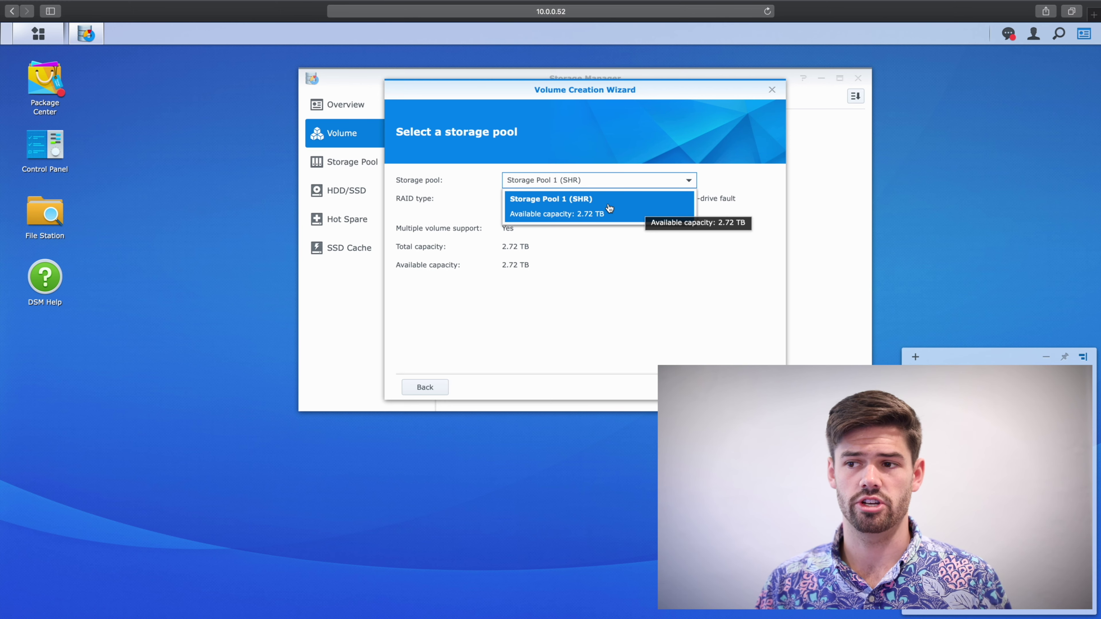
pyautogui.click(595, 193)
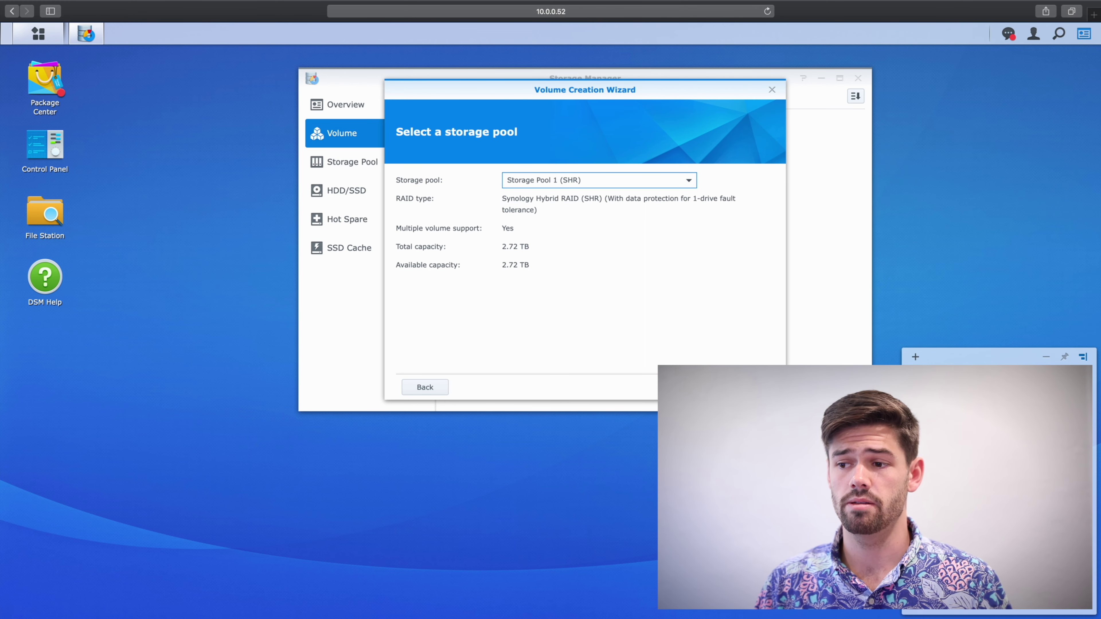
pyautogui.press('Return')
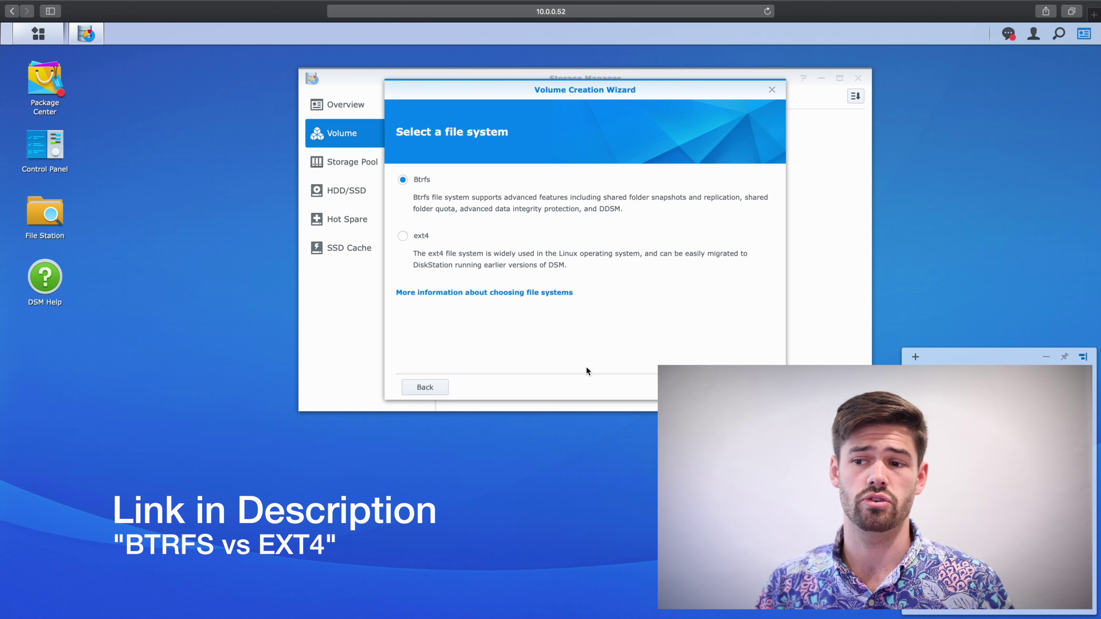
pyautogui.click(711, 388)
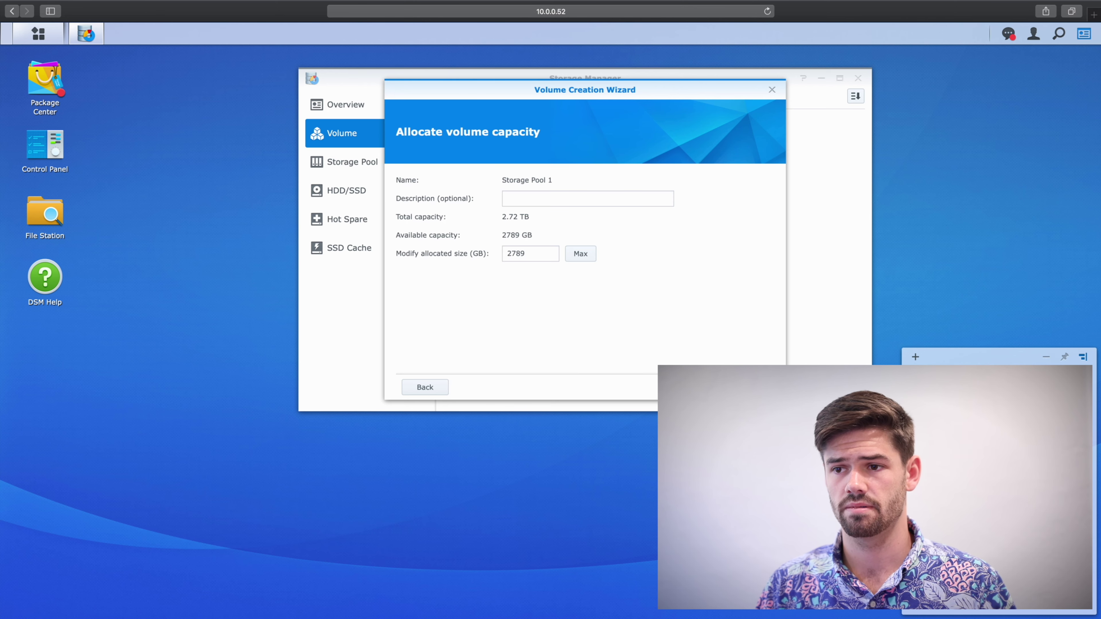
pyautogui.click(711, 387)
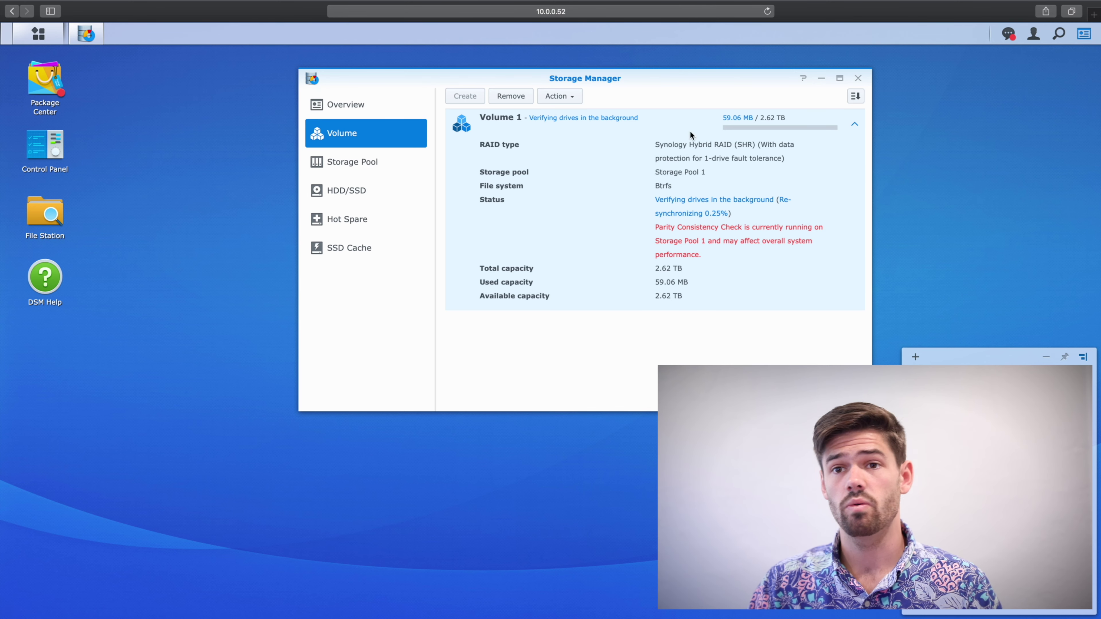
# Close Storage Manager and start a new shared folder from Control Panel's Shared Folder page
pyautogui.click(858, 78)
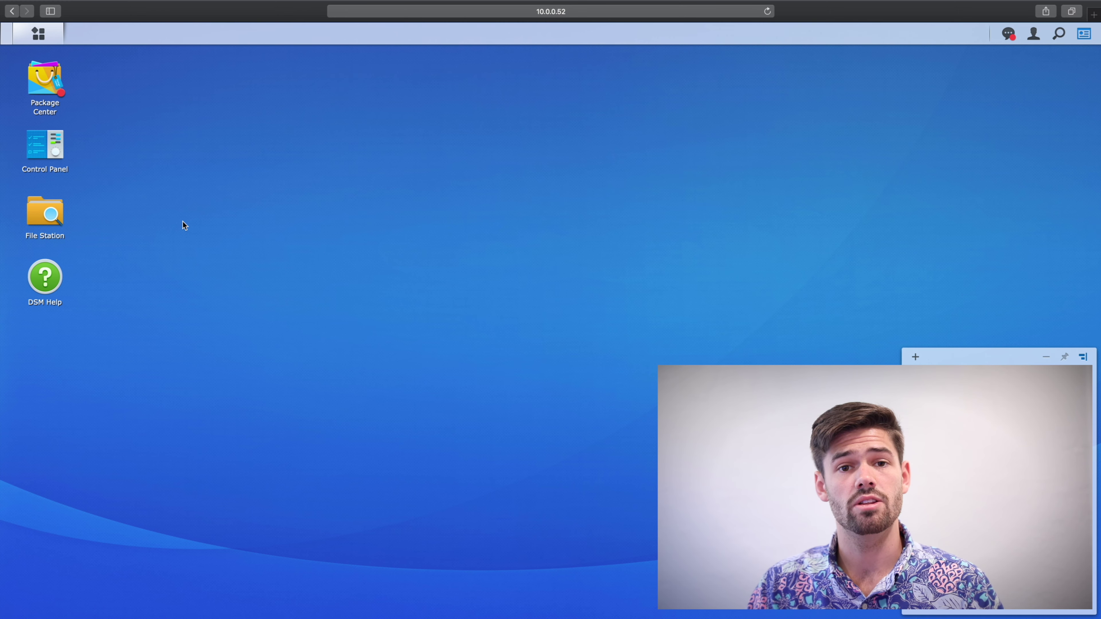
pyautogui.click(43, 145)
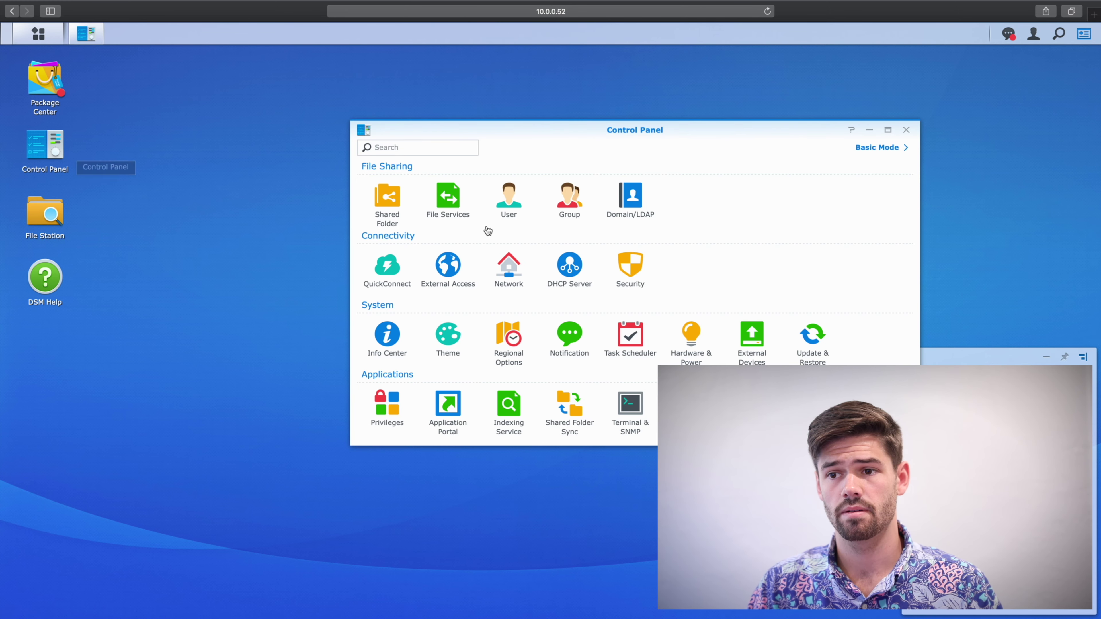
pyautogui.moveTo(414, 131); pyautogui.dragTo(340, 121)
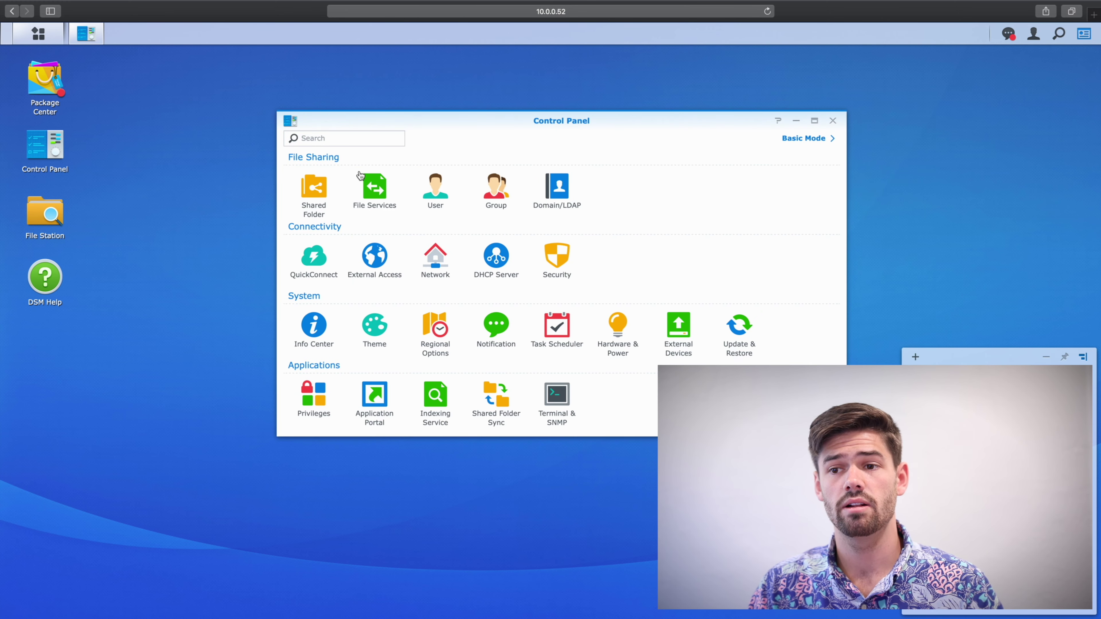
pyautogui.click(313, 192)
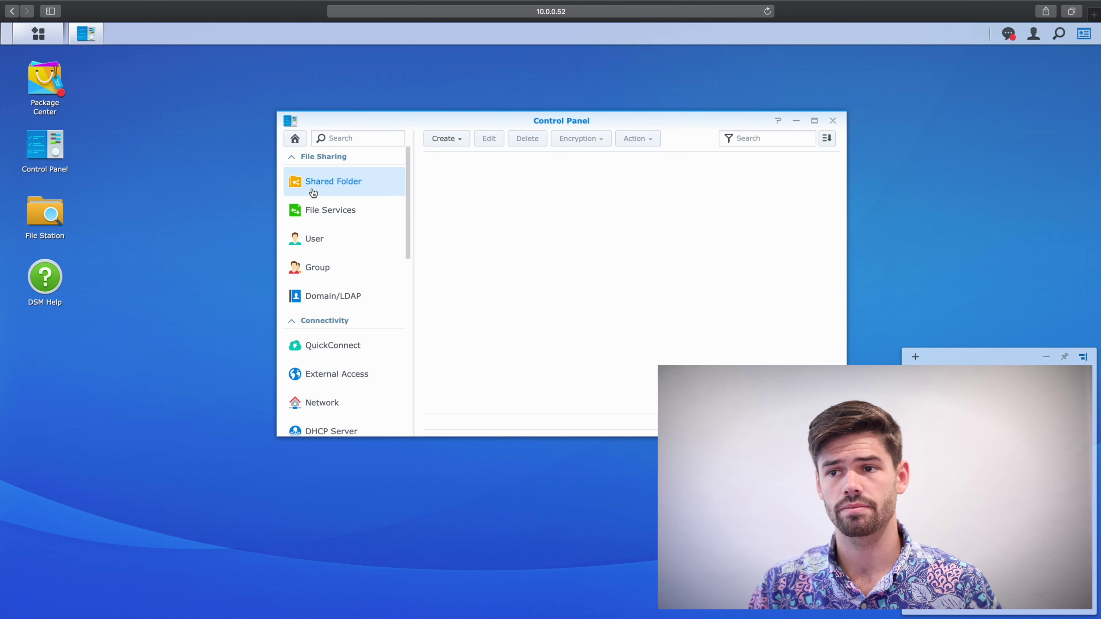
pyautogui.click(465, 138)
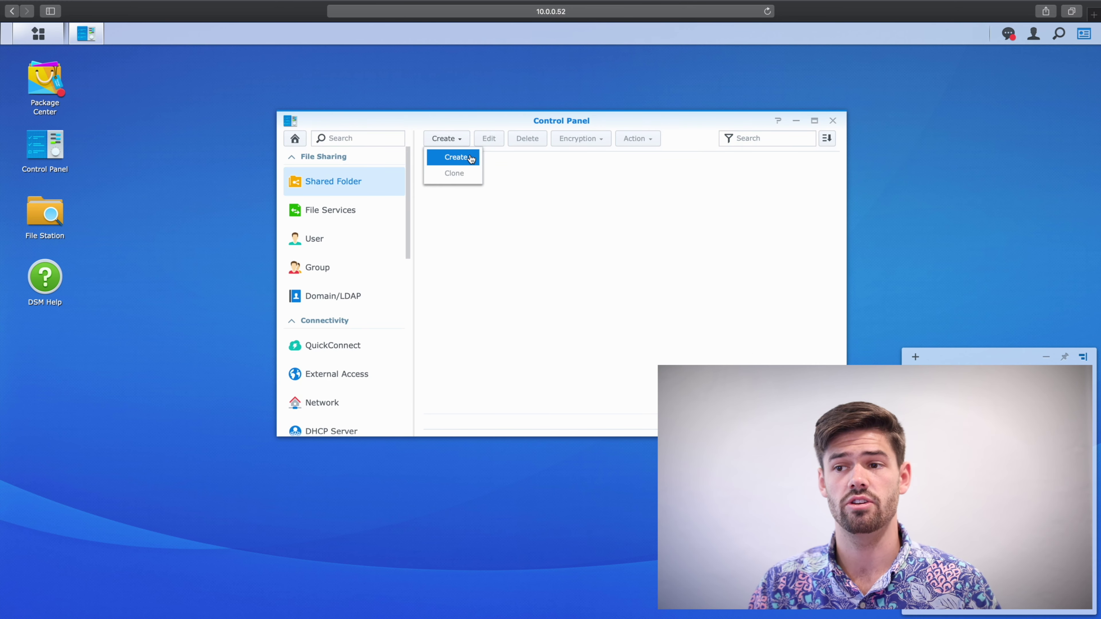
pyautogui.click(471, 156)
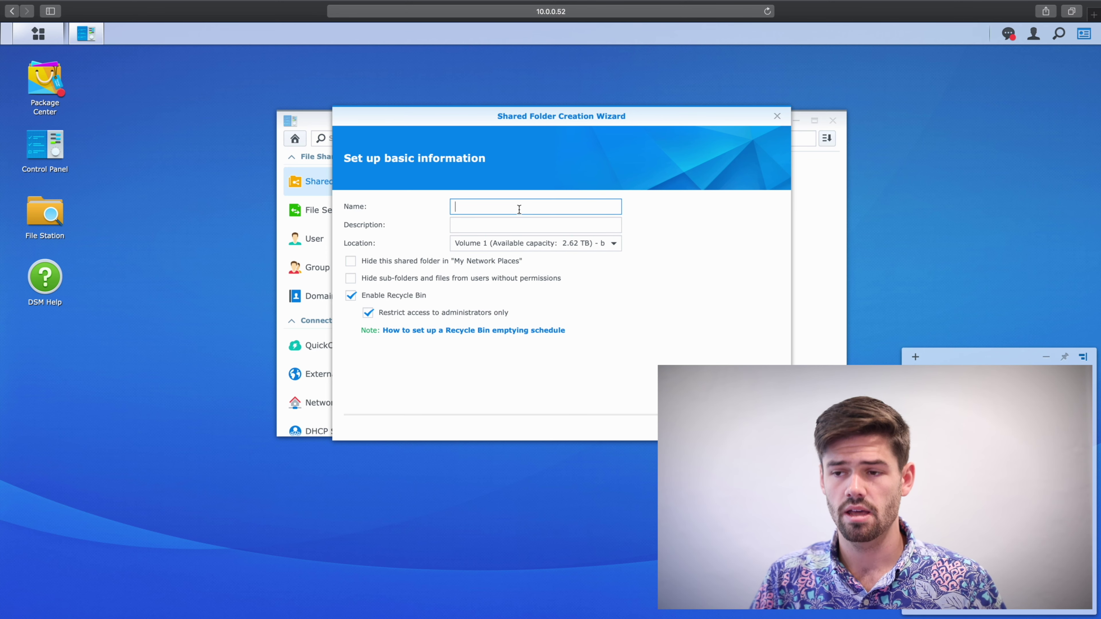
# Create shared folder 'First Drive' without encryption and with data checksum enabled
pyautogui.write('First Drive')
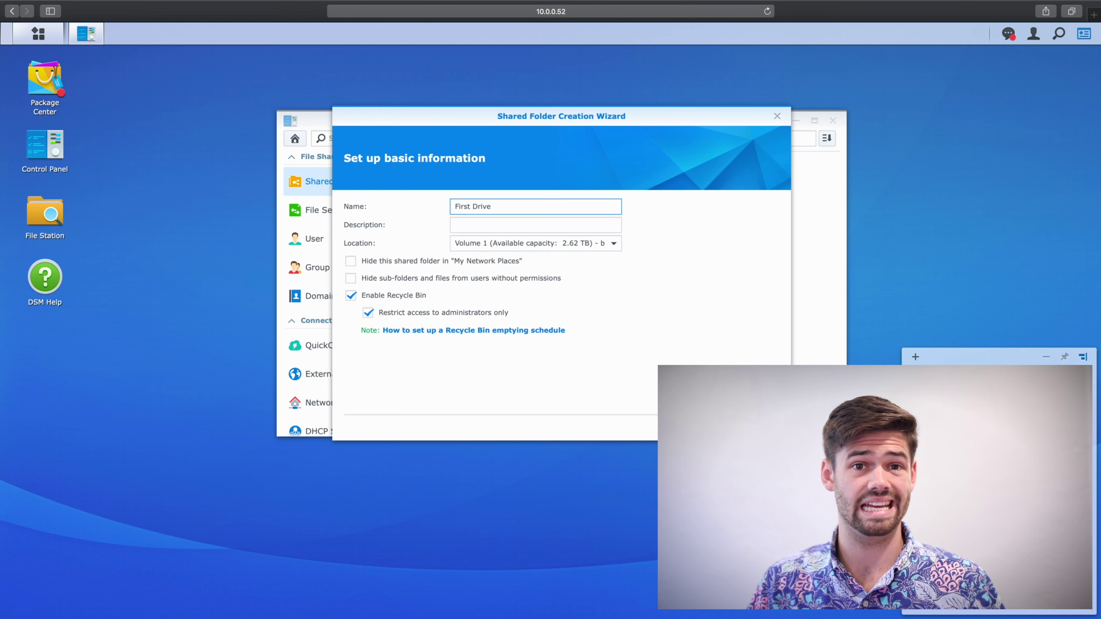
pyautogui.press('Return')
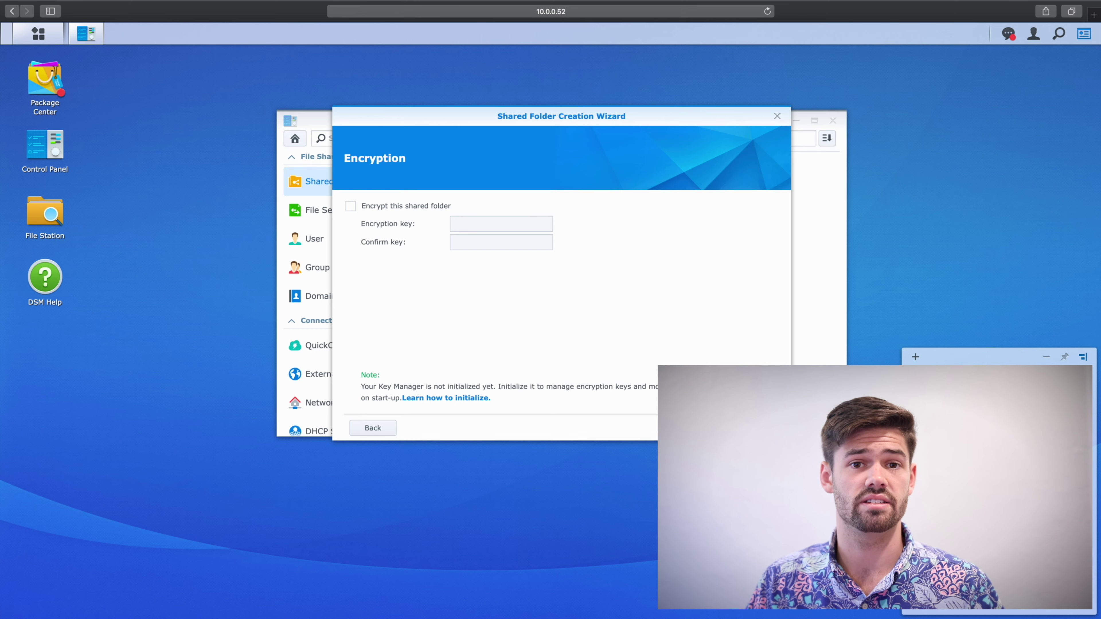
pyautogui.press('Return')
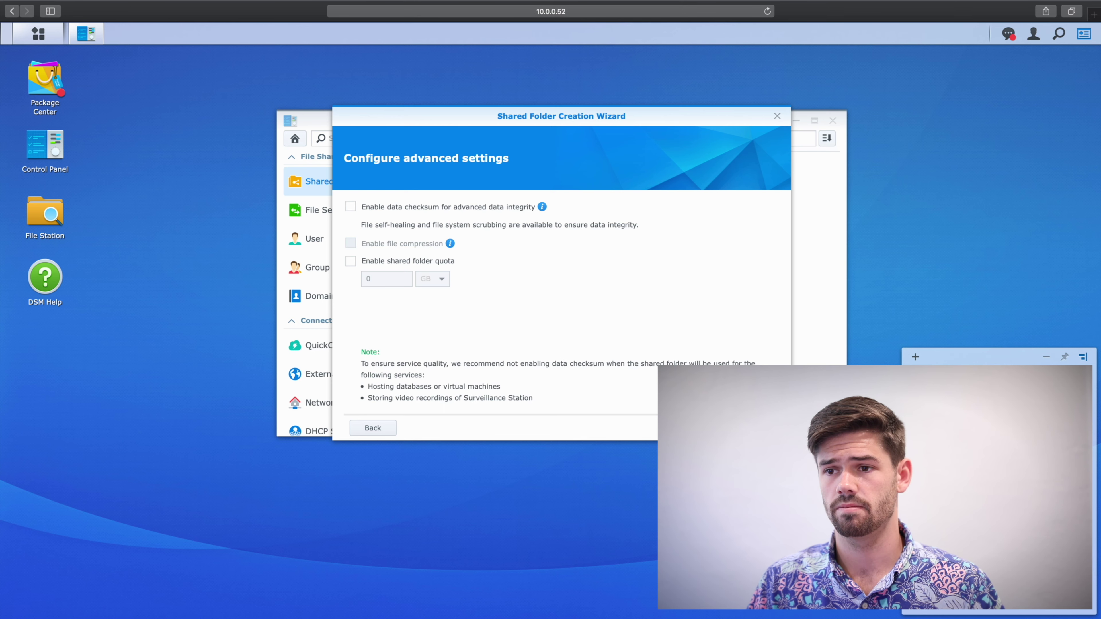
pyautogui.click(350, 206)
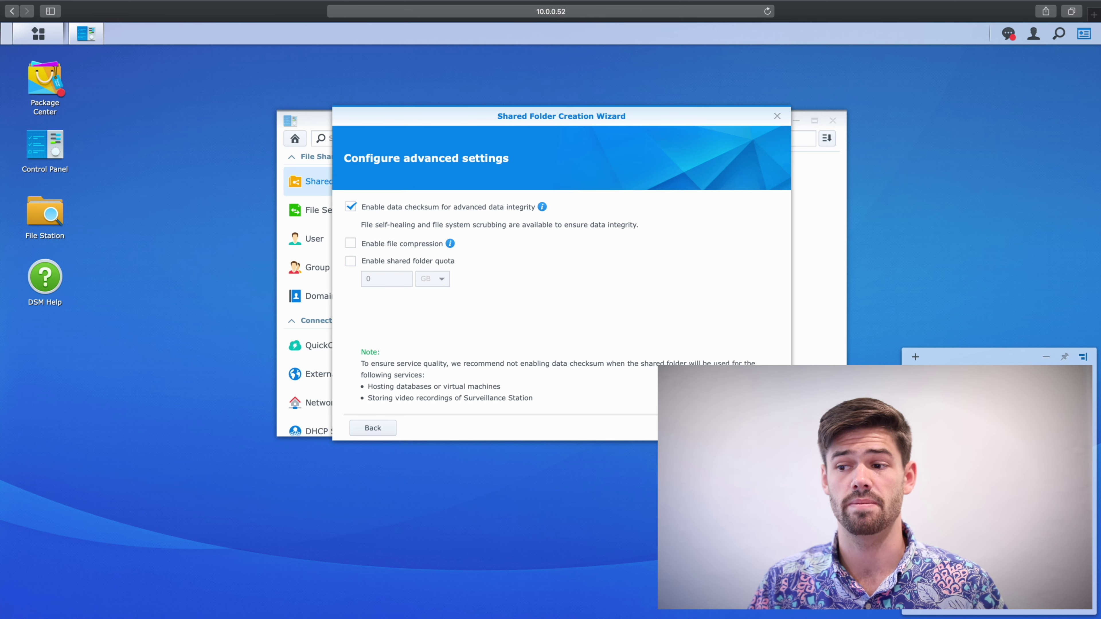
pyautogui.press('Return')
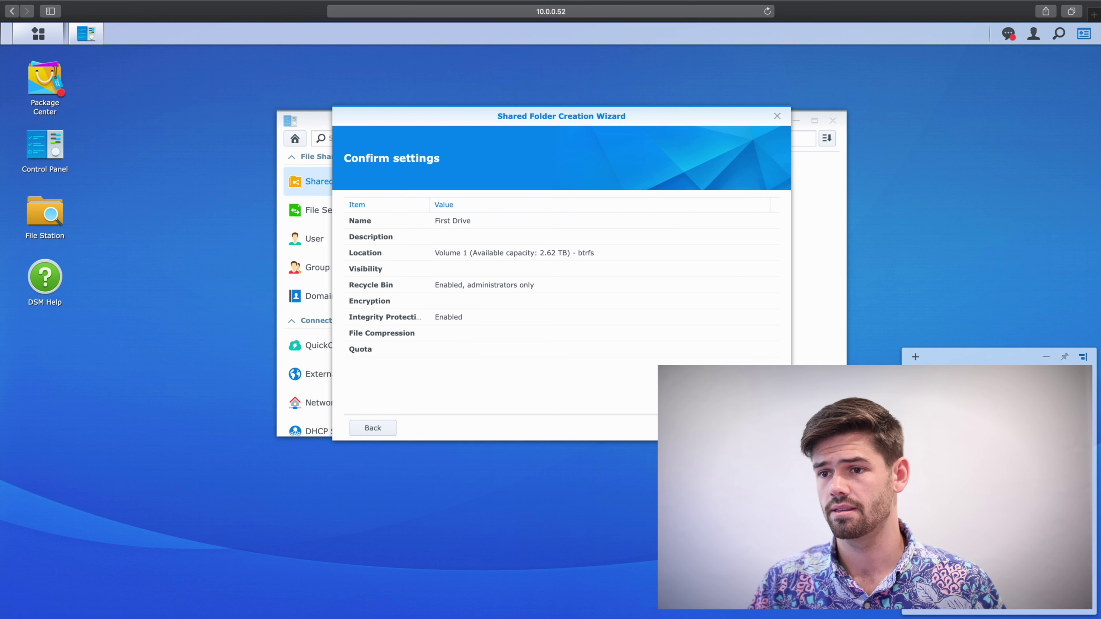
pyautogui.press('Return')
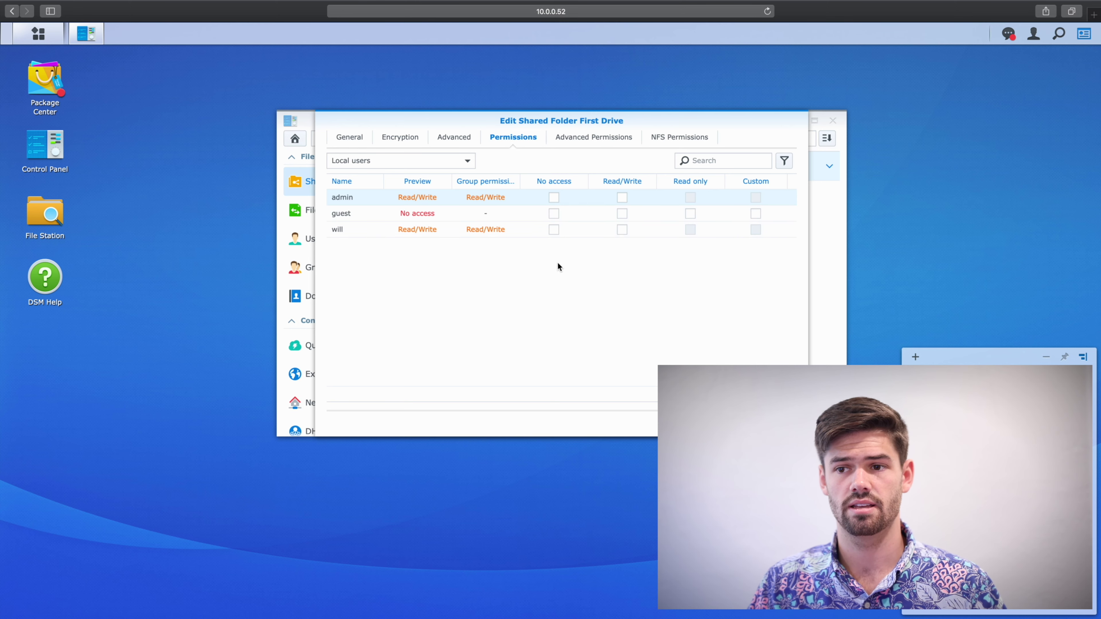
# Give your user account Read/Write access to First Drive and save the permissions
pyautogui.click(622, 230)
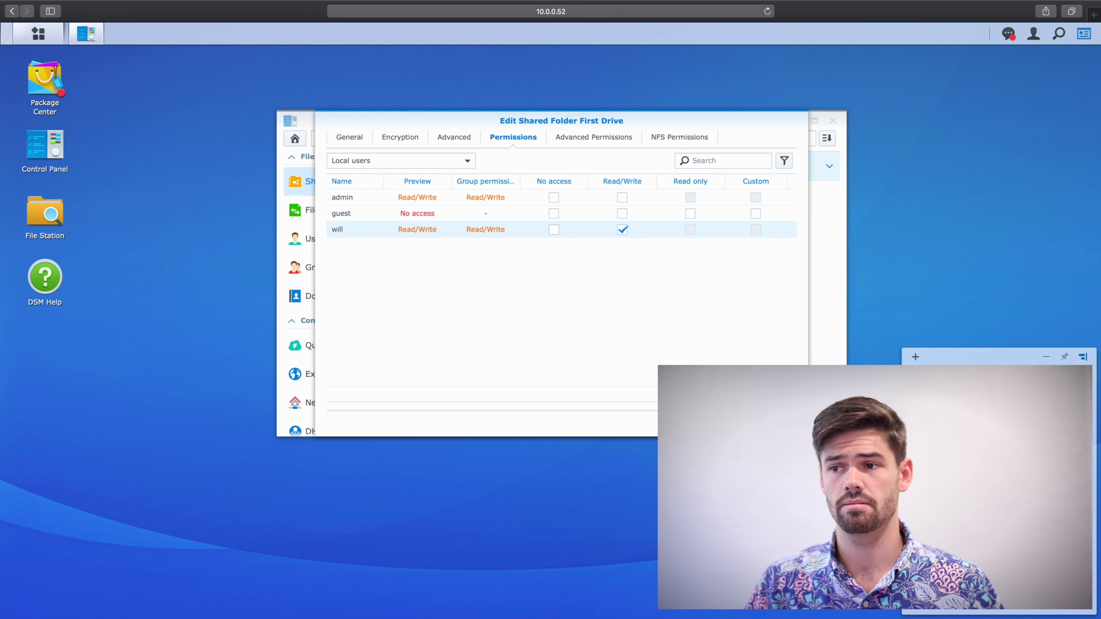
pyautogui.click(740, 421)
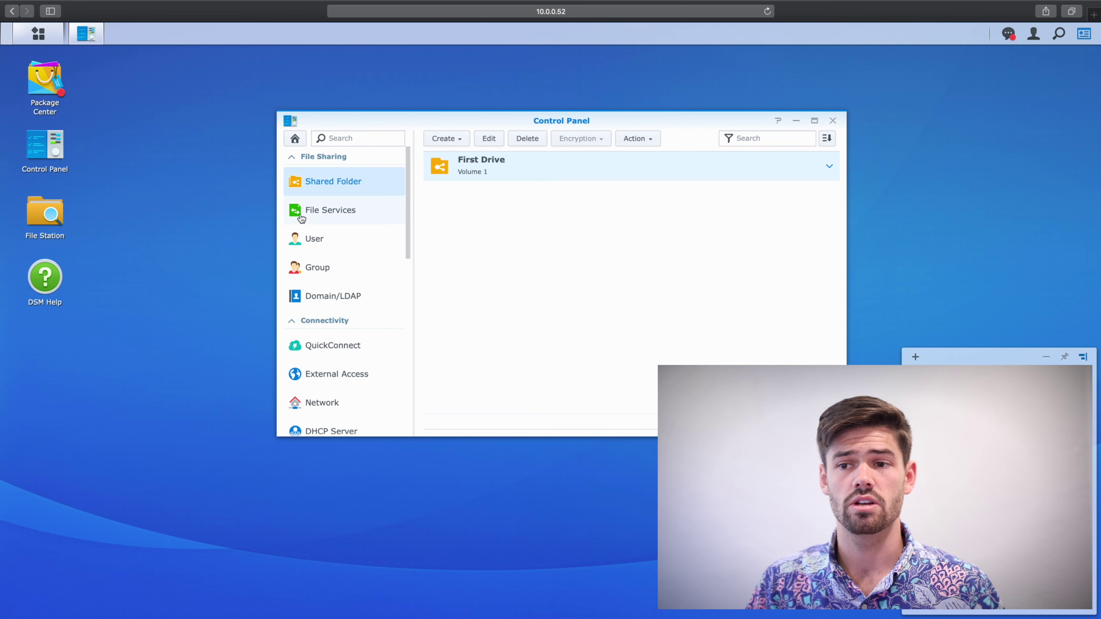
# Disable the AFP service in File Services, leaving SMB enabled, and apply the change
pyautogui.click(307, 213)
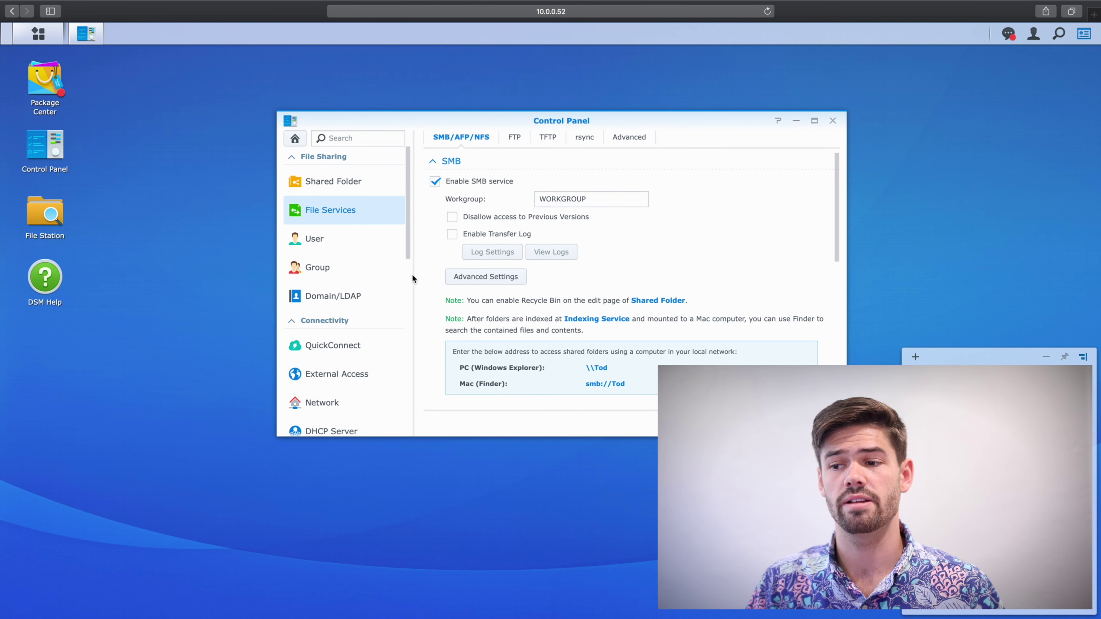
pyautogui.scroll(-10, 542, 382)
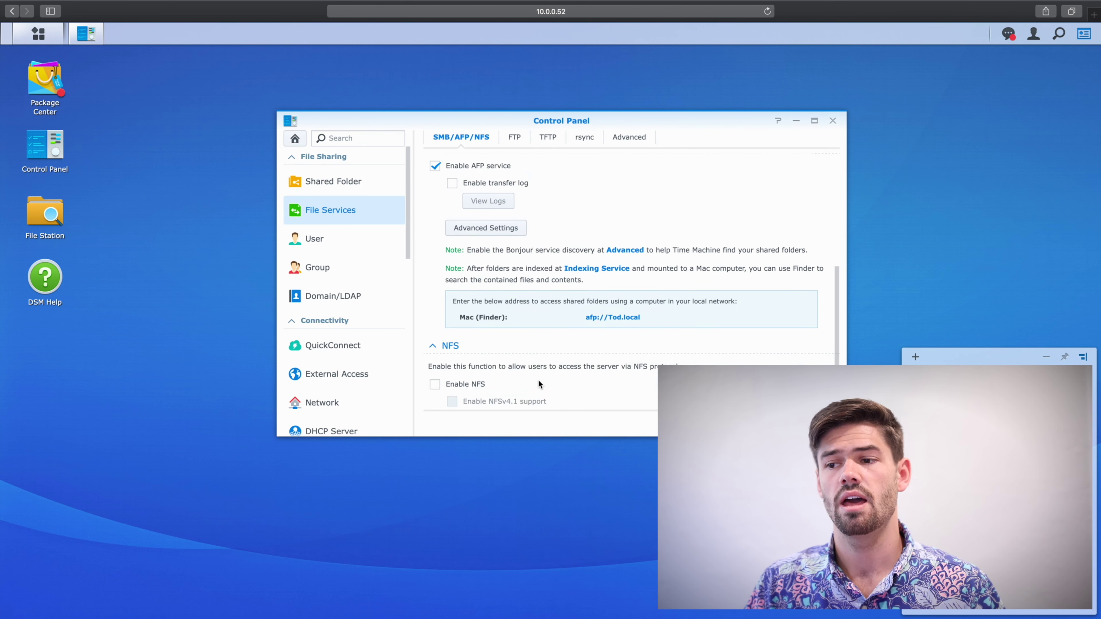
pyautogui.scroll(10, 537, 384)
pyautogui.scroll(-10, 534, 377)
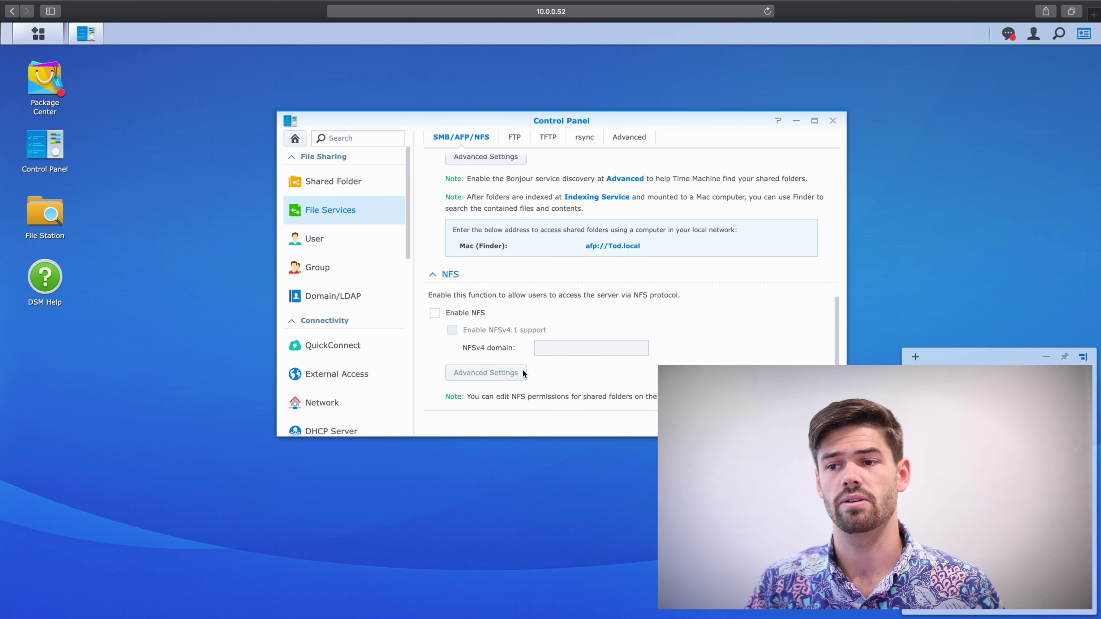
pyautogui.scroll(3, 438, 314)
pyautogui.click(436, 209)
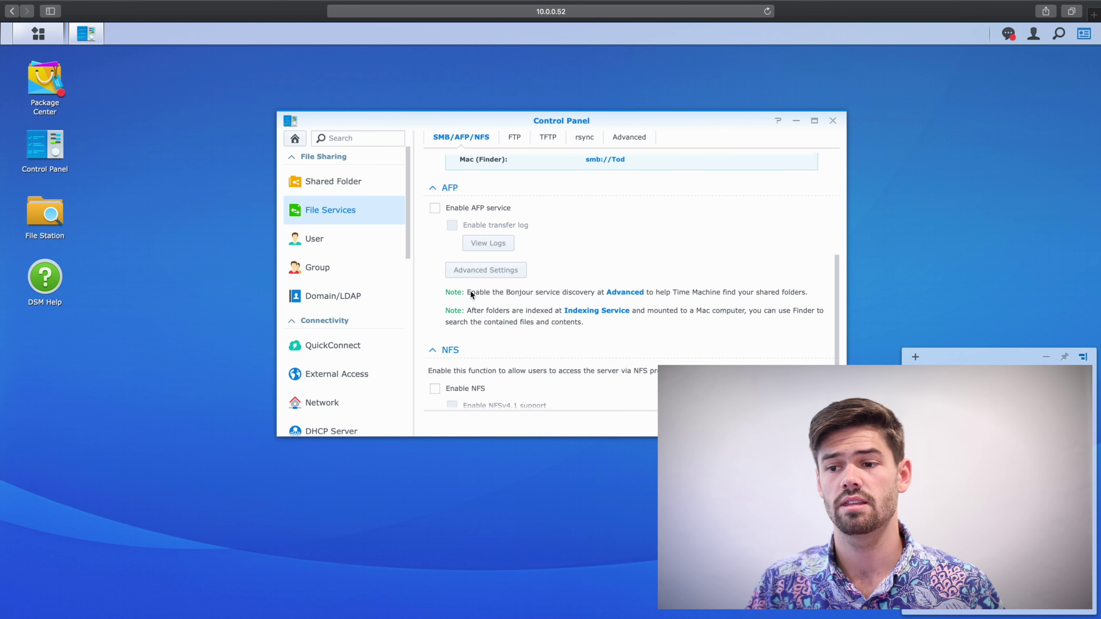
pyautogui.scroll(-4, 472, 293)
pyautogui.scroll(10, 471, 291)
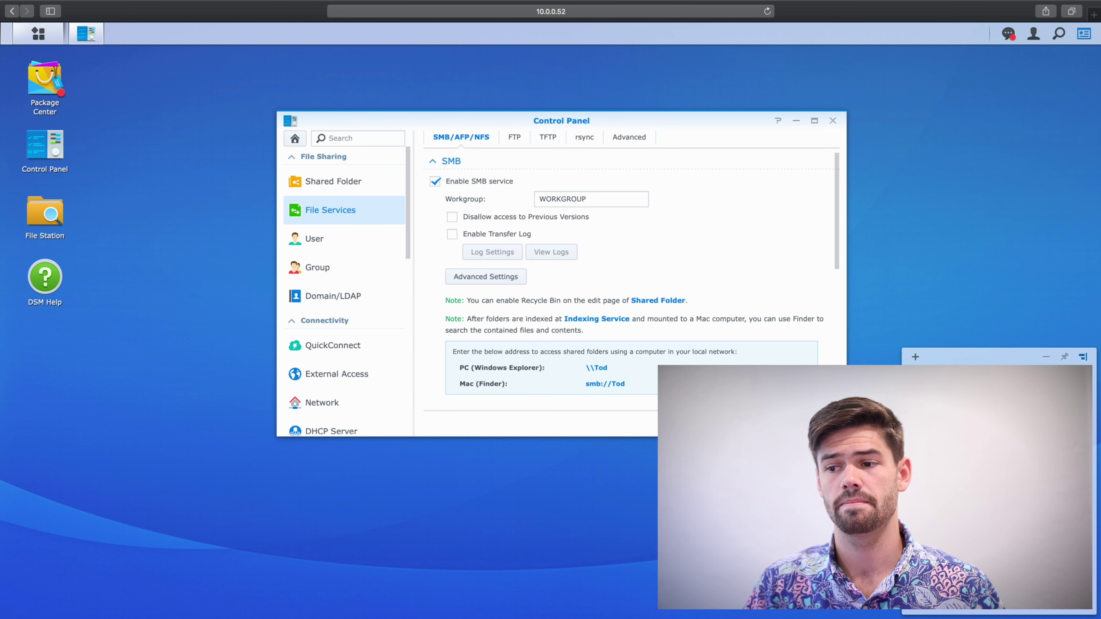
pyautogui.click(798, 424)
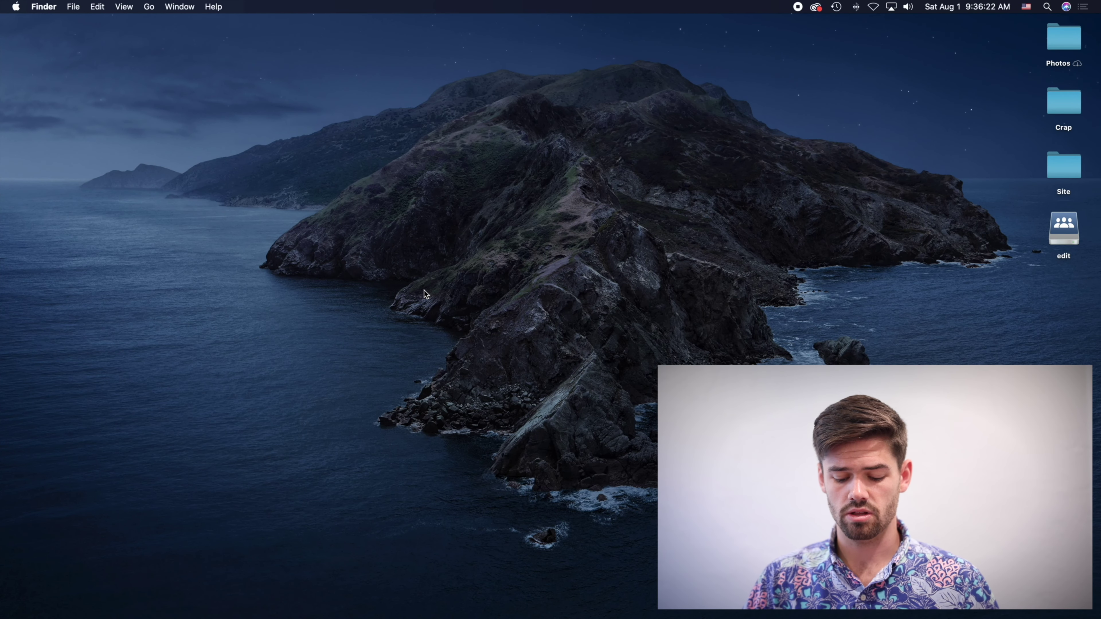
# Connect Finder to the SMB server at Tod.local and mount the First Drive share
pyautogui.press('super+k')
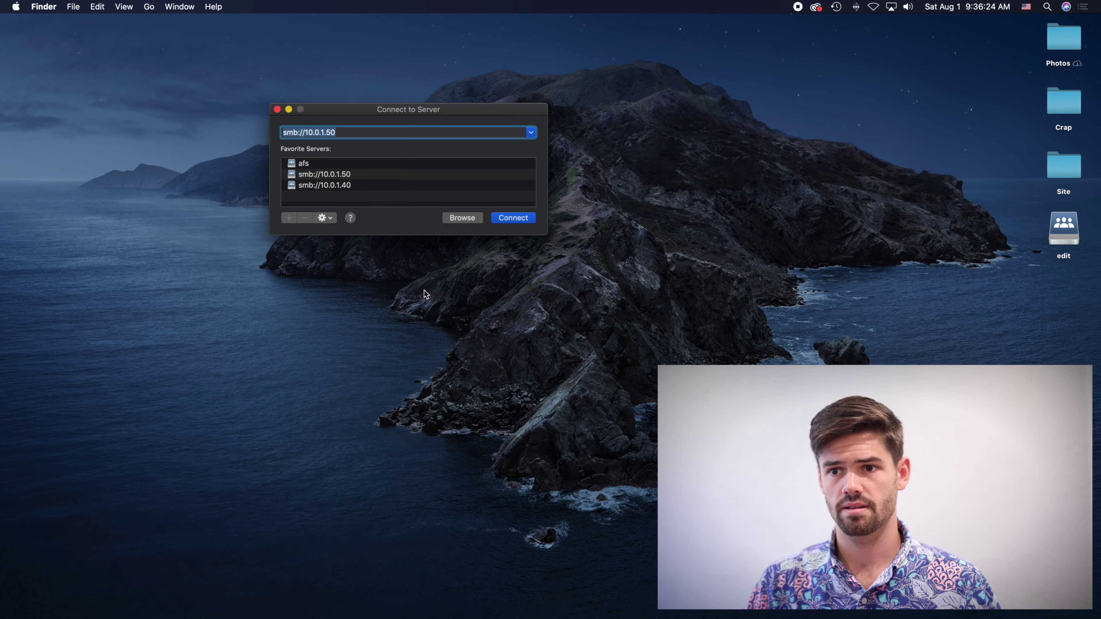
pyautogui.press('Right')
pyautogui.press('BackSpace')
pyautogui.press('BackSpace')
pyautogui.press('BackSpace')
pyautogui.press('BackSpace')
pyautogui.press('BackSpace')
pyautogui.press('BackSpace')
pyautogui.press('BackSpace')
pyautogui.press('BackSpace')
pyautogui.press('BackSpace')
pyautogui.press('BackSpace')
pyautogui.press('BackSpace')
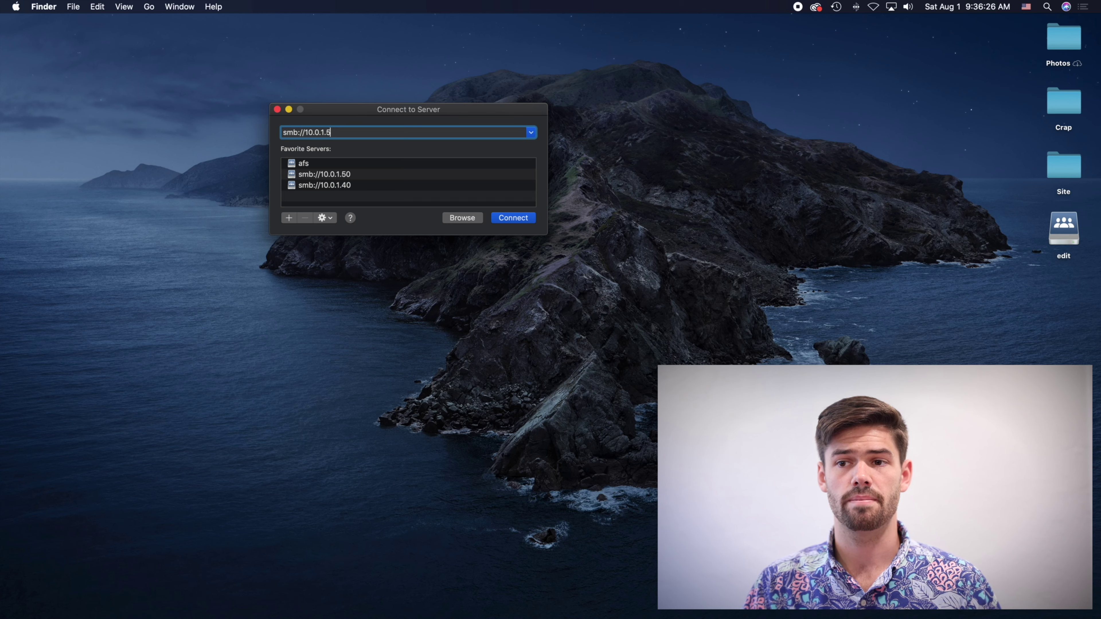
pyautogui.press('BackSpace')
pyautogui.press('BackSpace')
pyautogui.press('BackSpace')
pyautogui.press('BackSpace')
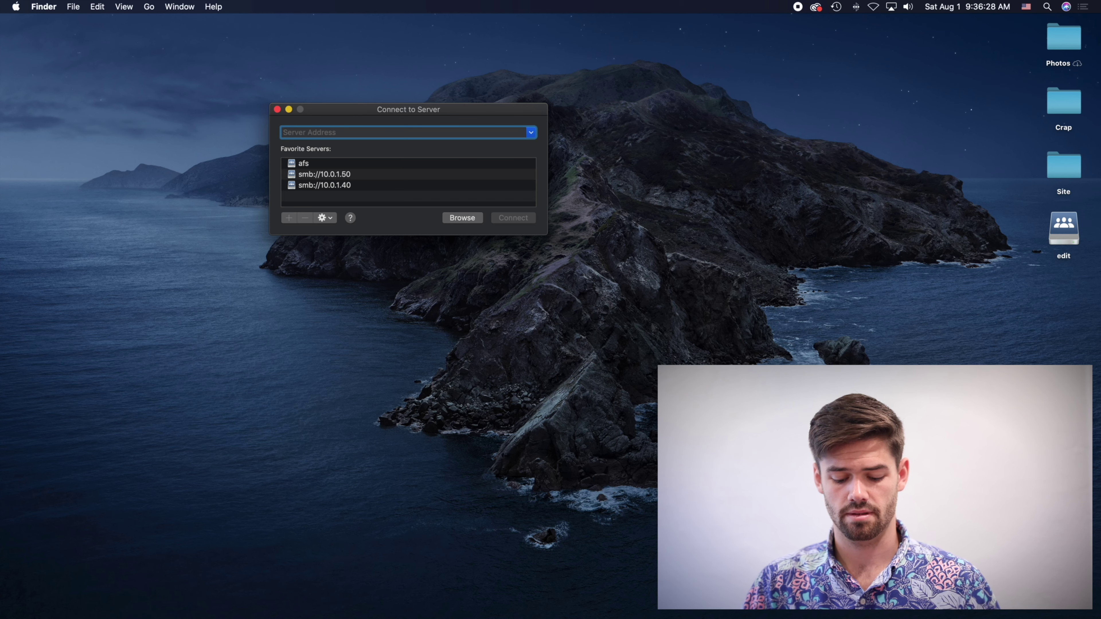
pyautogui.write('smb')
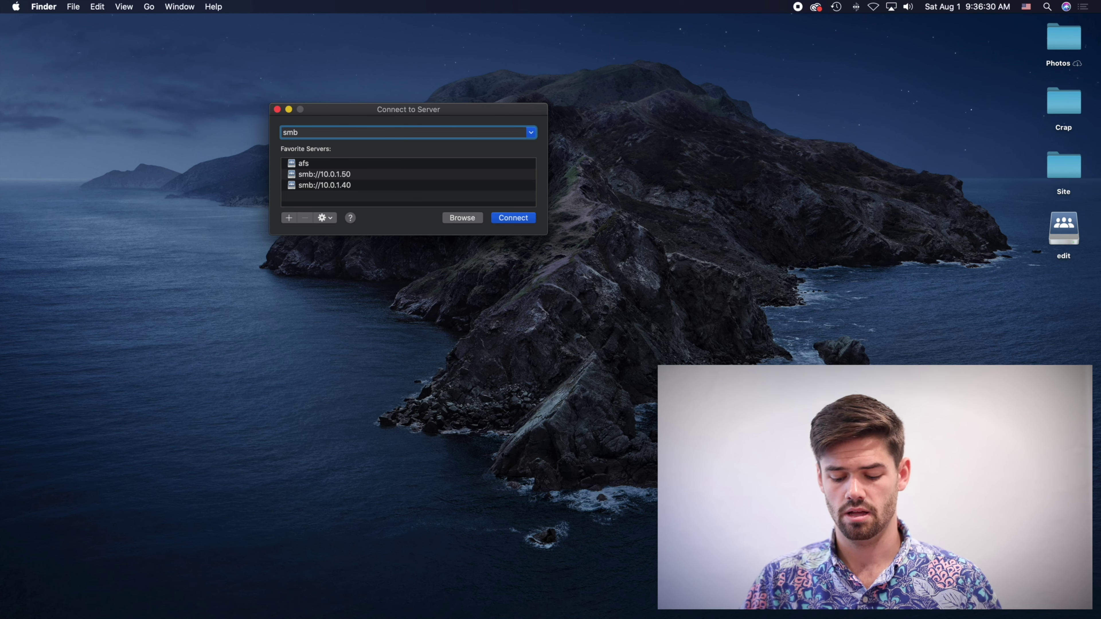
pyautogui.write('://1')
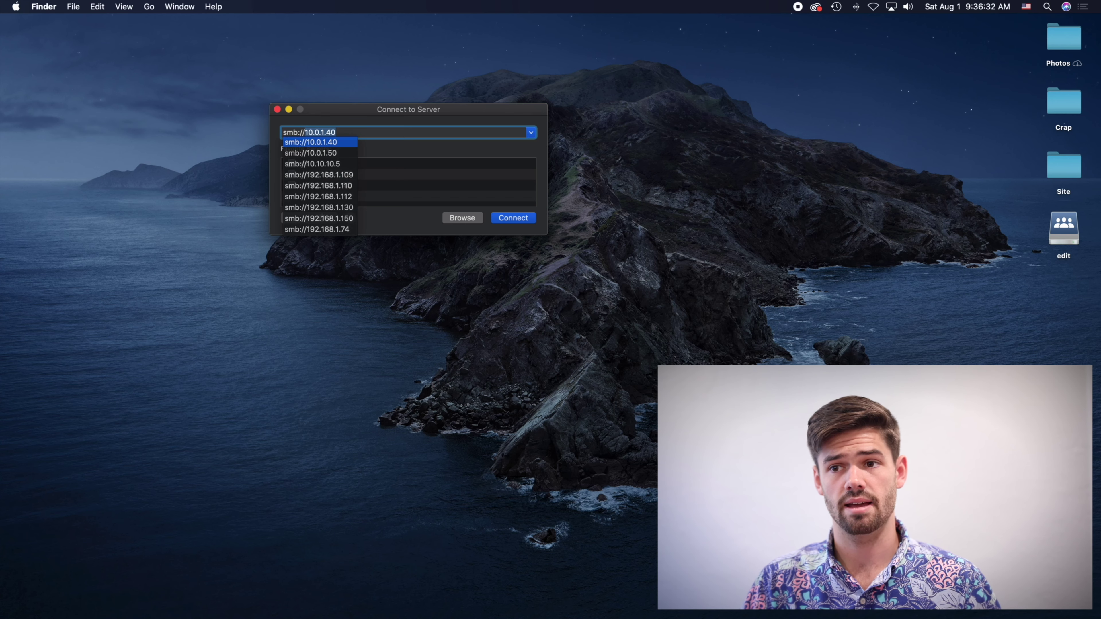
pyautogui.write('Tod.')
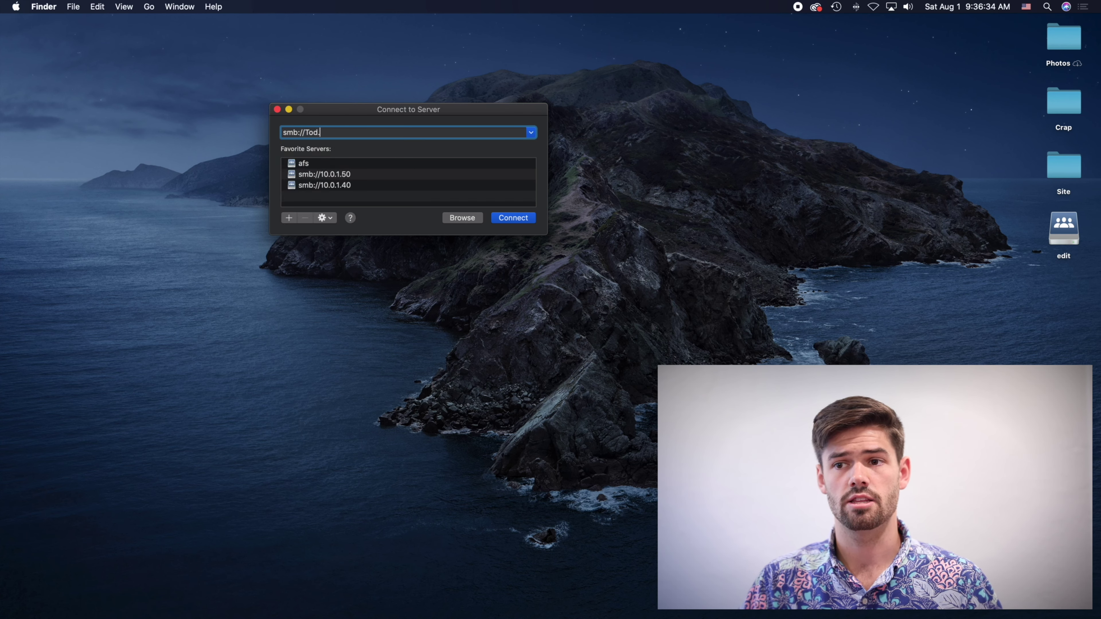
pyautogui.write('local')
pyautogui.press('Return')
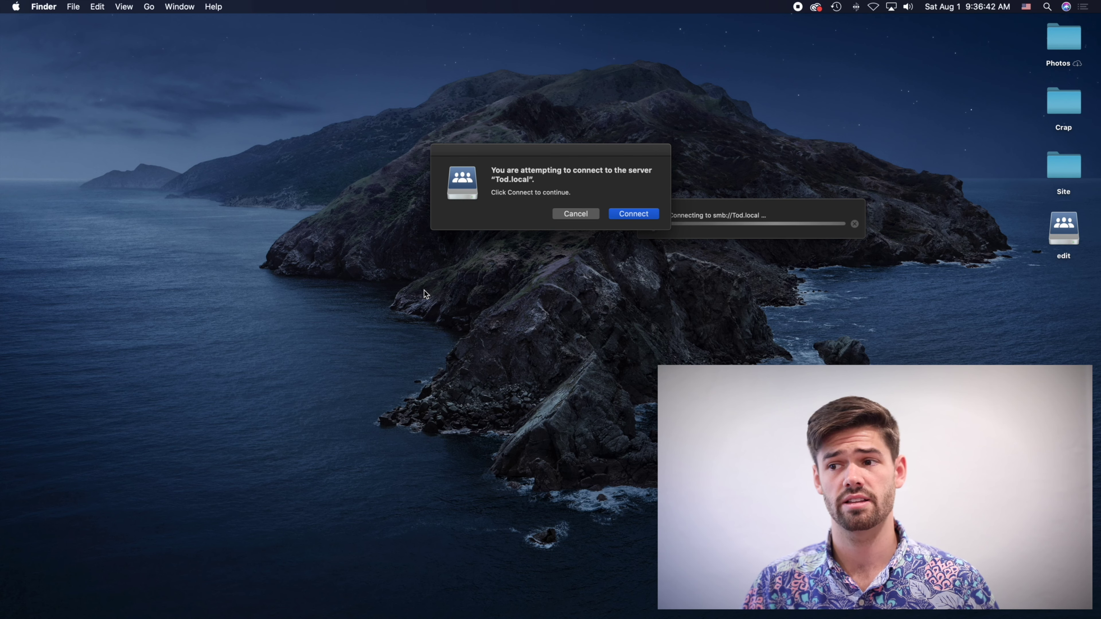
pyautogui.press('Return')
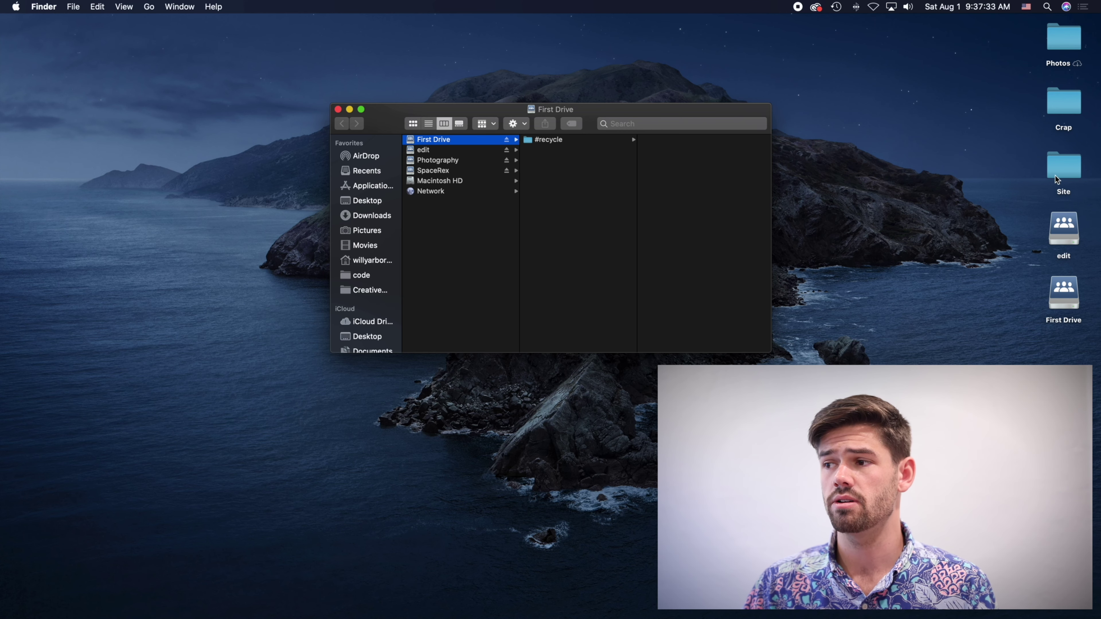
# Copy the desktop Site folder into First Drive and dismiss the shared folder edit window
pyautogui.moveTo(1063, 169); pyautogui.dragTo(555, 233)
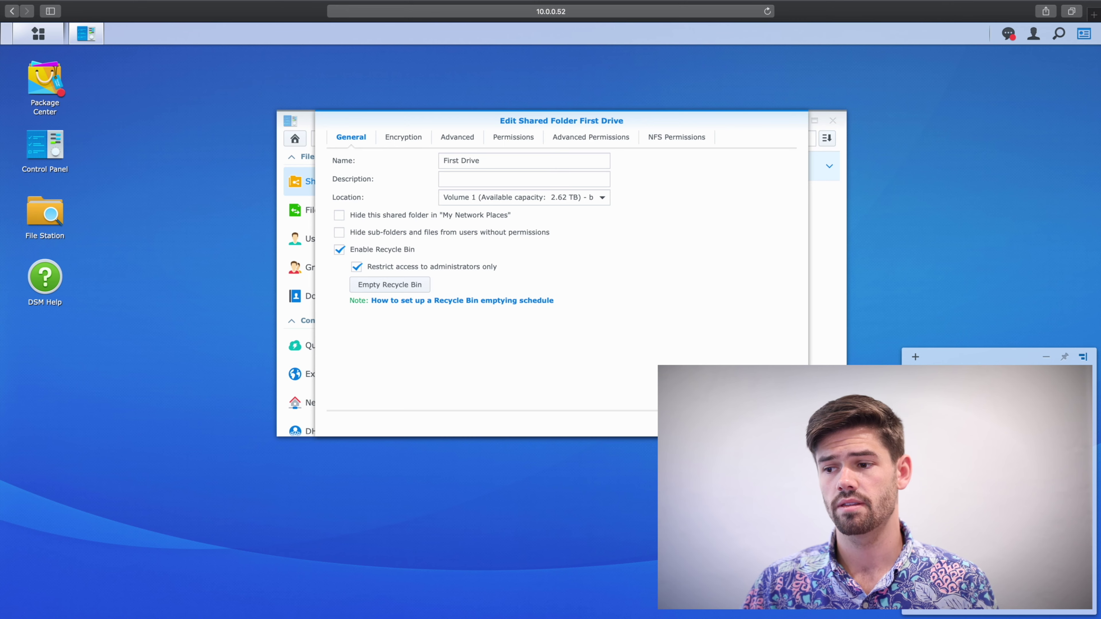
pyautogui.press('Escape')
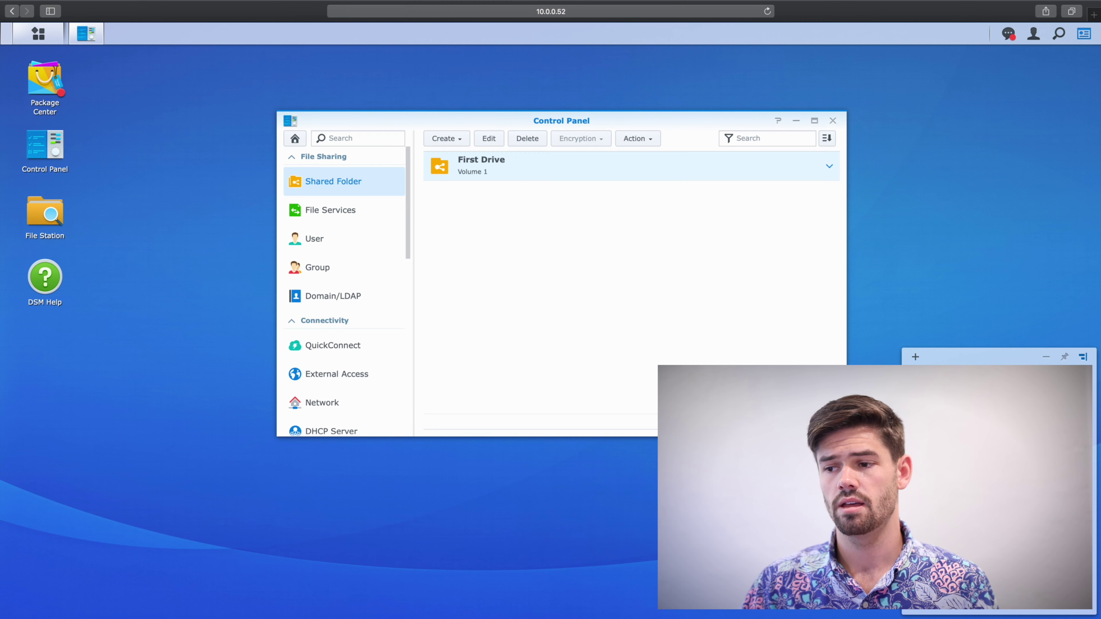
# Close Control Panel, check Site inside First Drive in File Station, then leave full-screen Safari
pyautogui.click(833, 120)
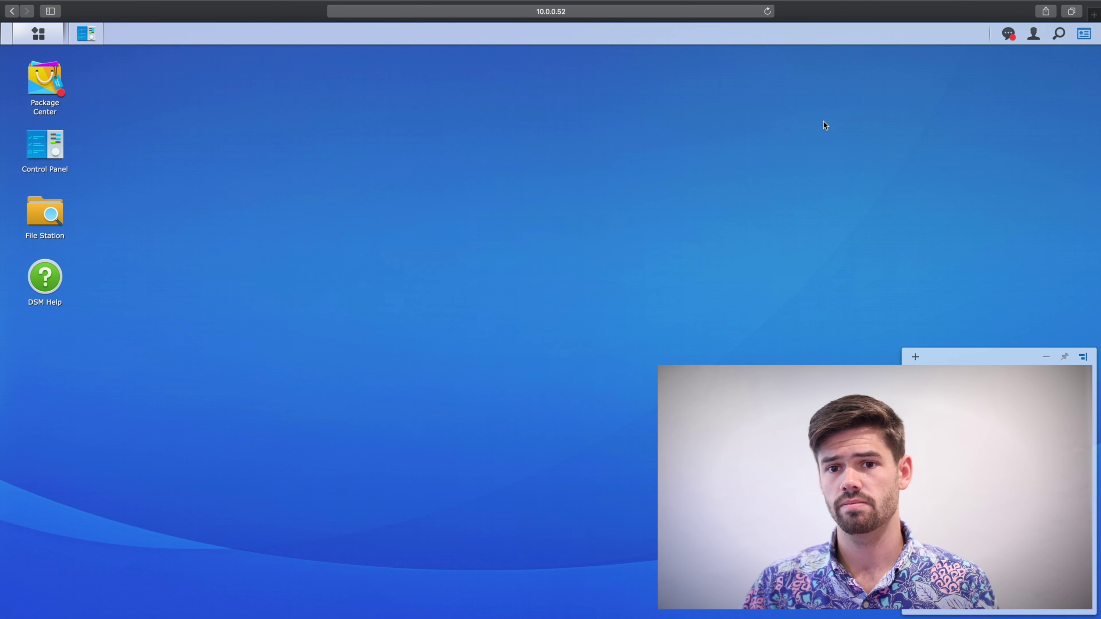
pyautogui.click(57, 215)
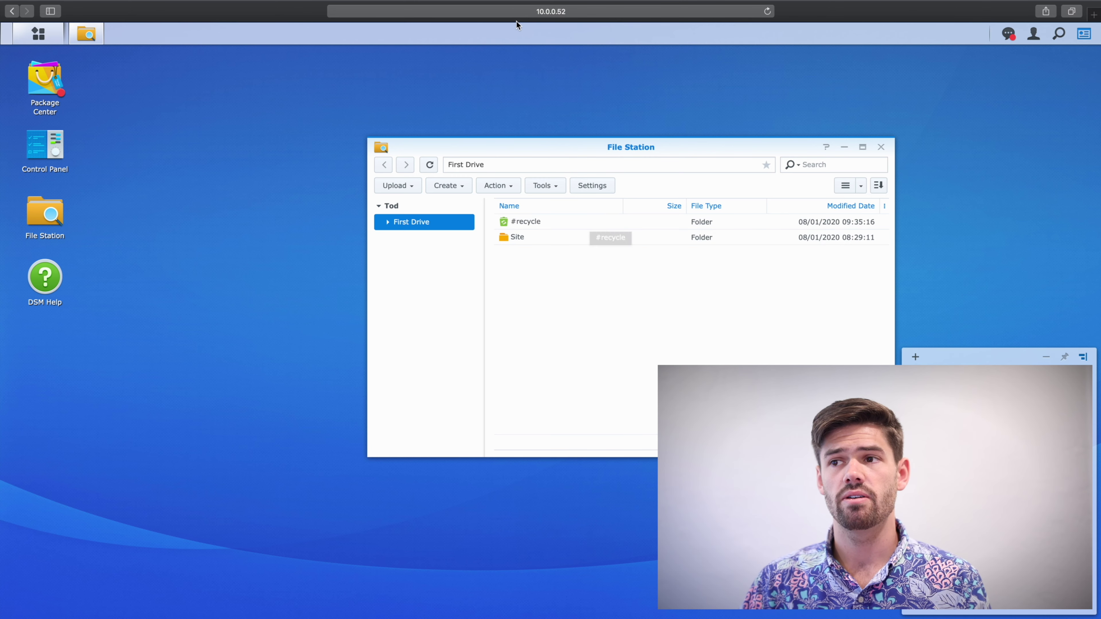
pyautogui.moveTo(463, 2)
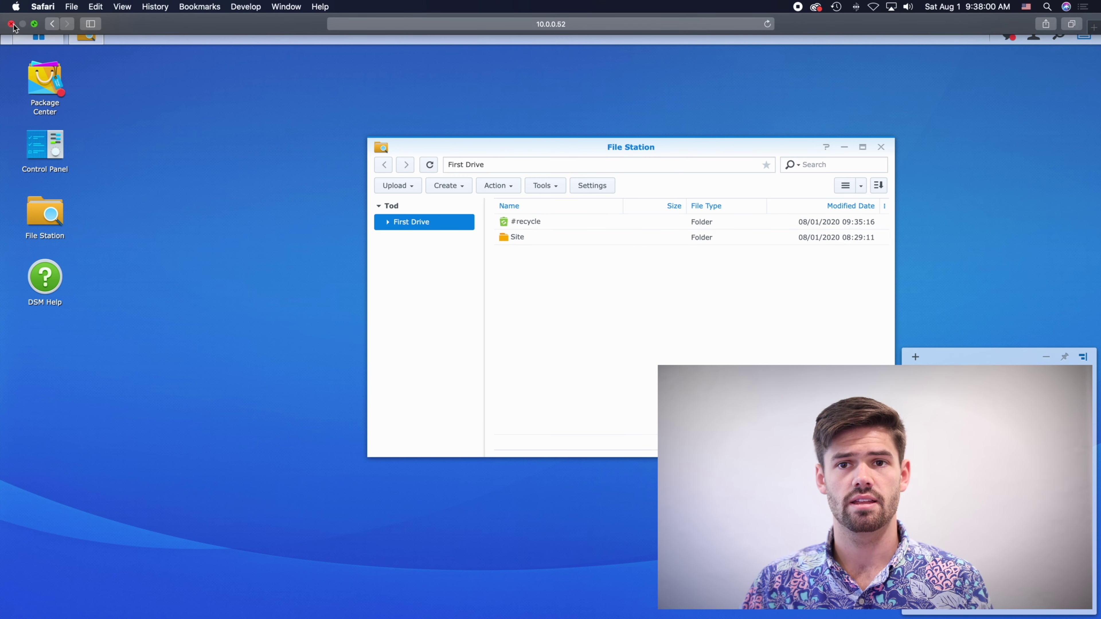
pyautogui.hotkey('ctrl', 'Left')
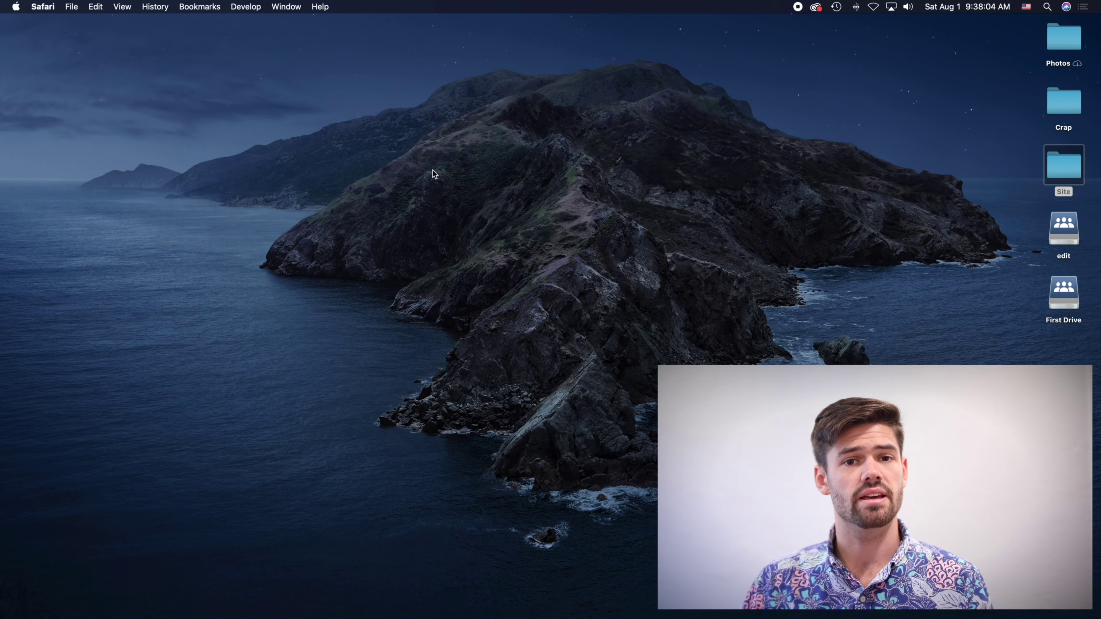
# Open a full-screen Safari window and load the DSM address tod:5000
pyautogui.moveTo(1, 214)
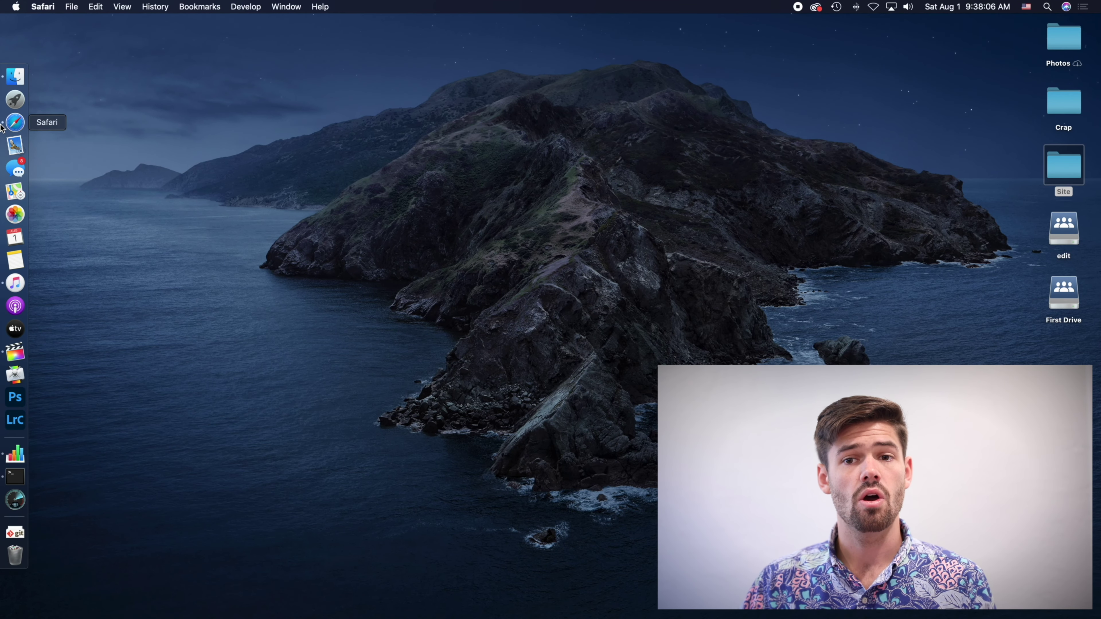
pyautogui.click(15, 122)
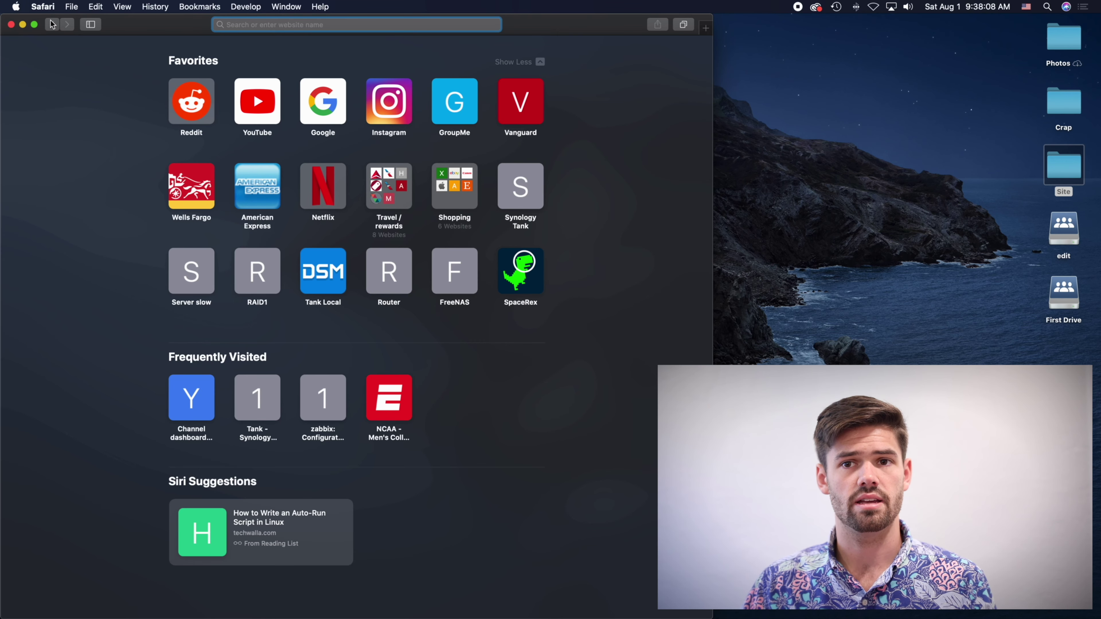
pyautogui.click(34, 25)
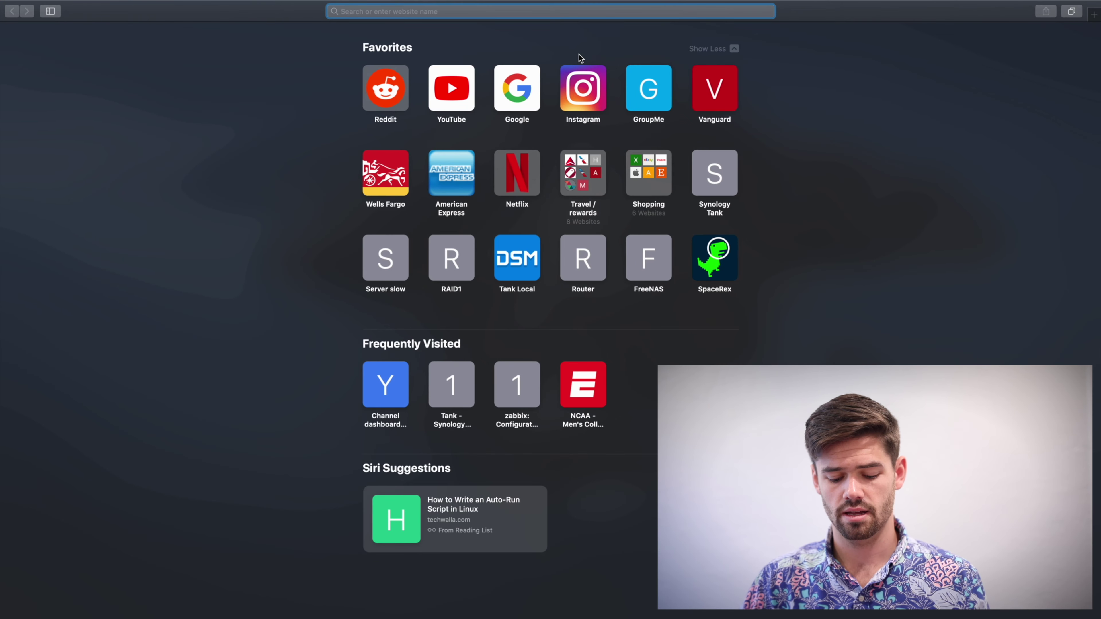
pyautogui.write('tod:5000')
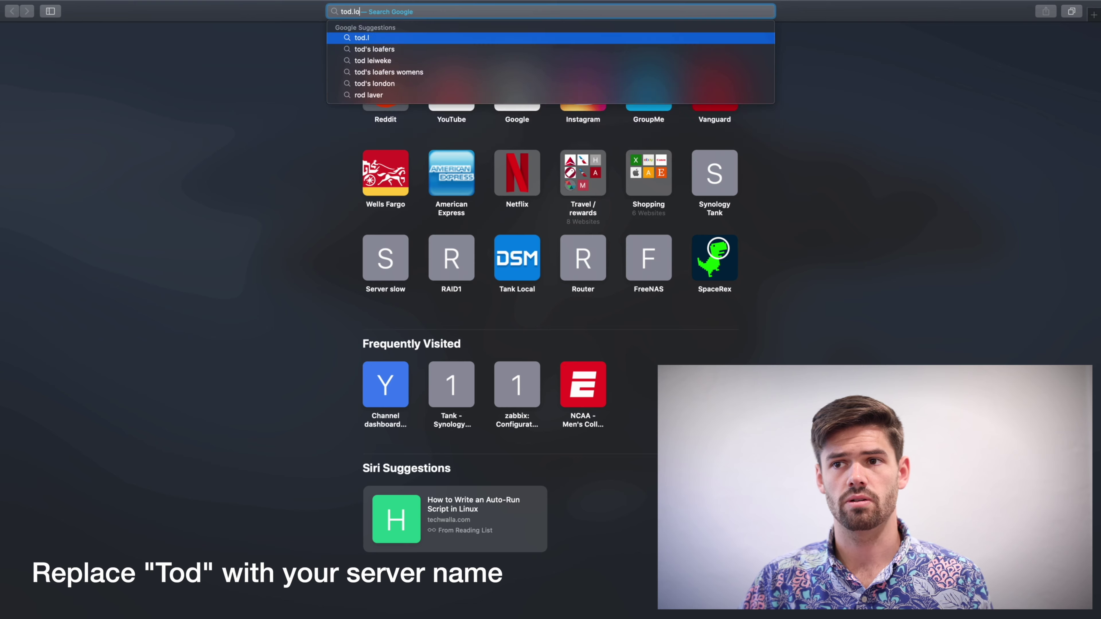
pyautogui.press('Return')
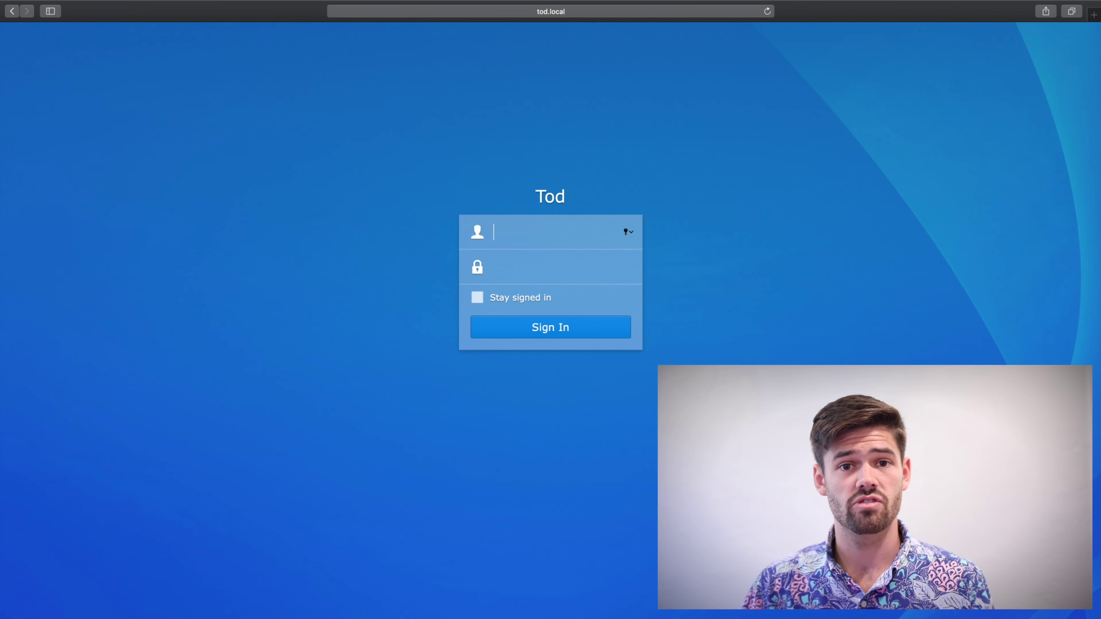
# Sign in to DiskStation Manager with the user's account name and password
pyautogui.write('will')
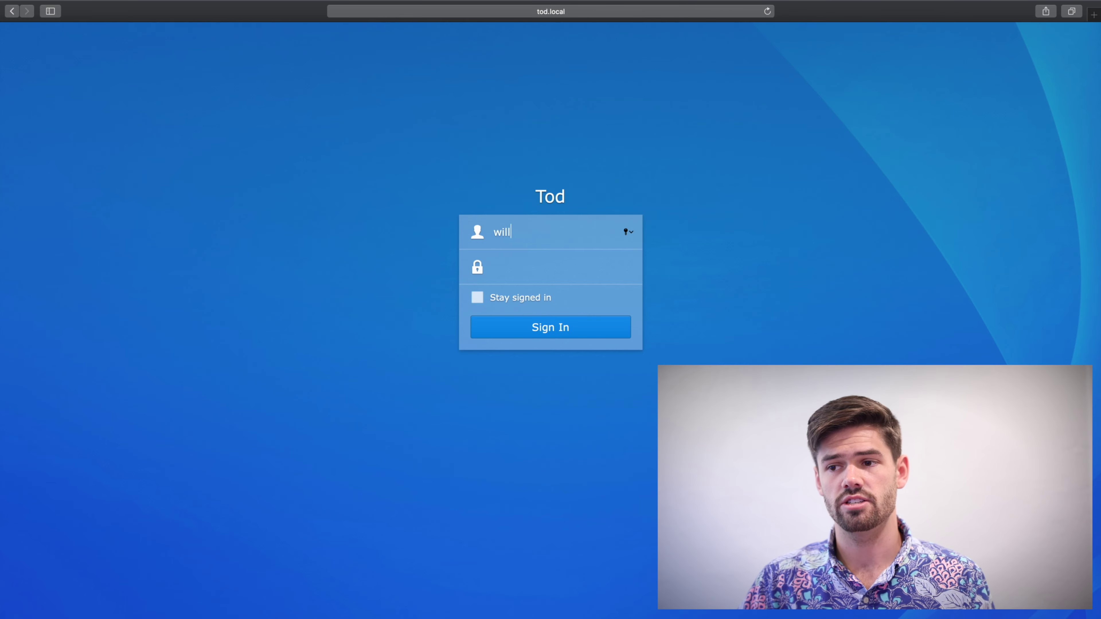
pyautogui.press('Tab')
pyautogui.write('********')
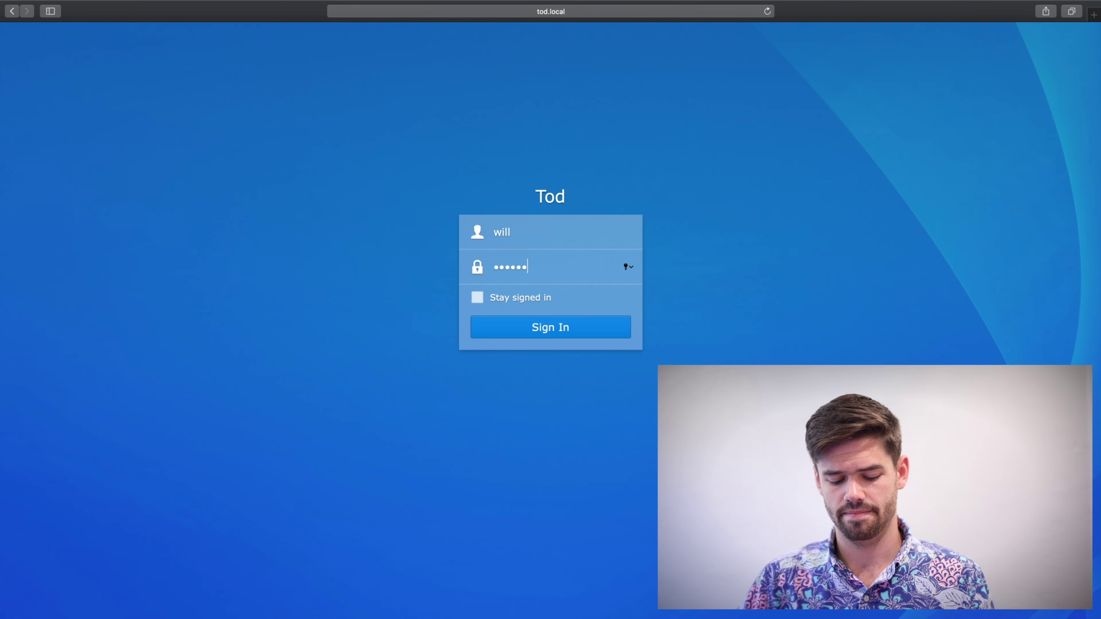
pyautogui.press('Return')
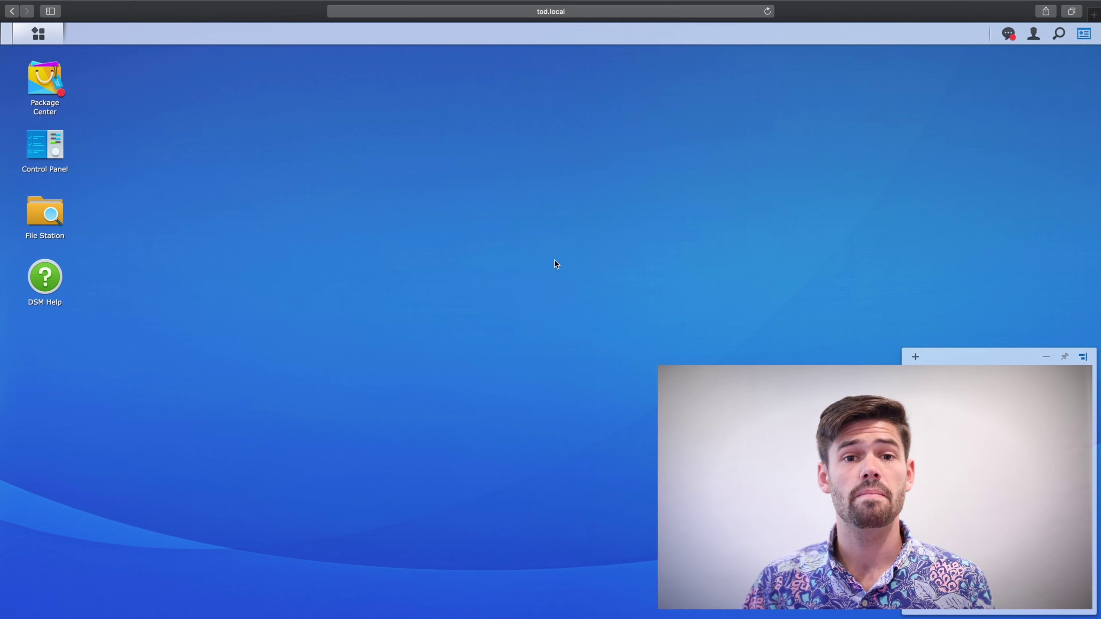